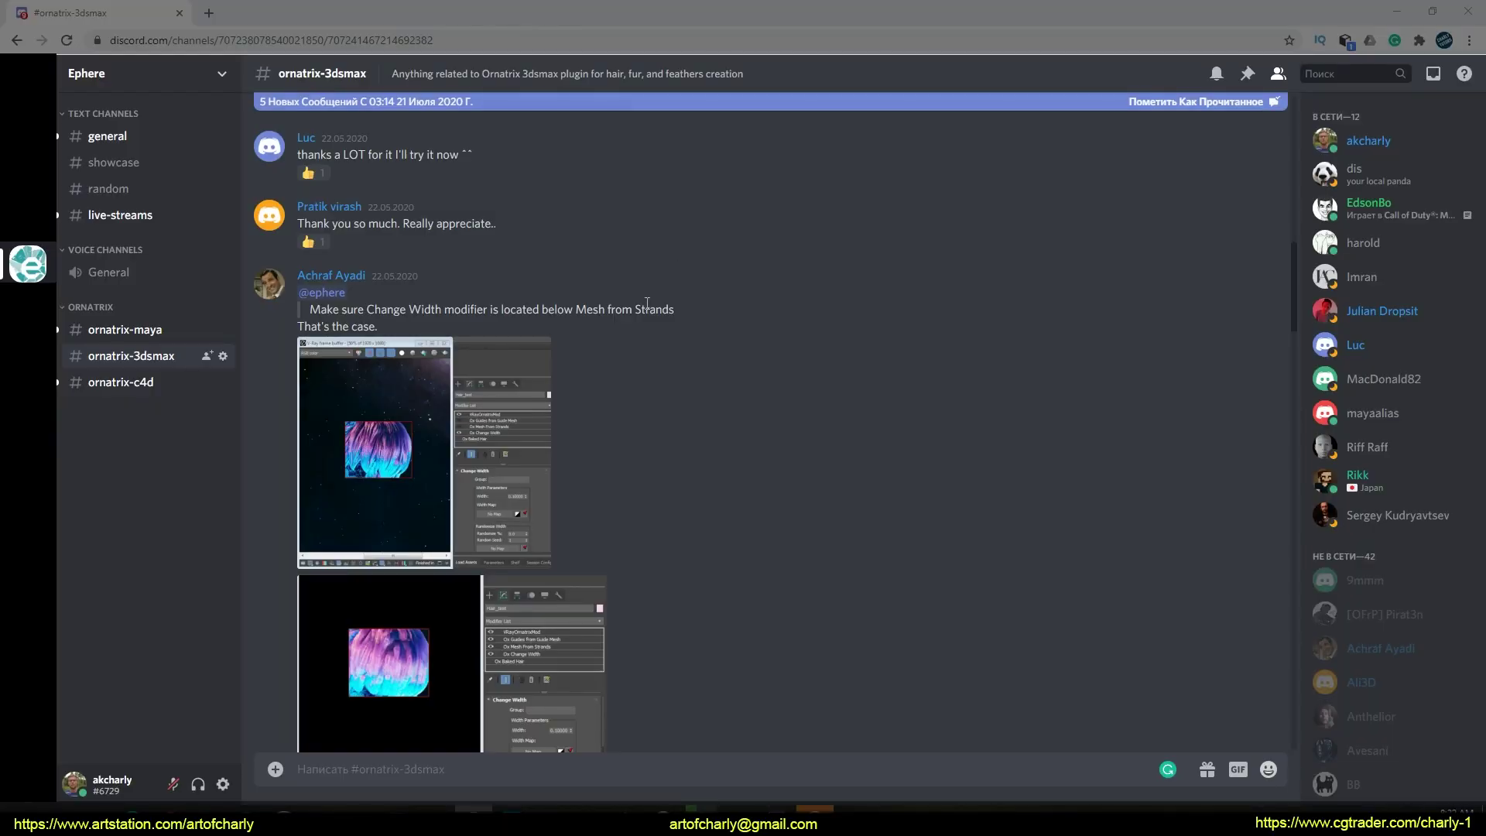
Step: Scroll through the Ornatrix Discord and Telegram community chats
scroll(647, 303, "up", 5)
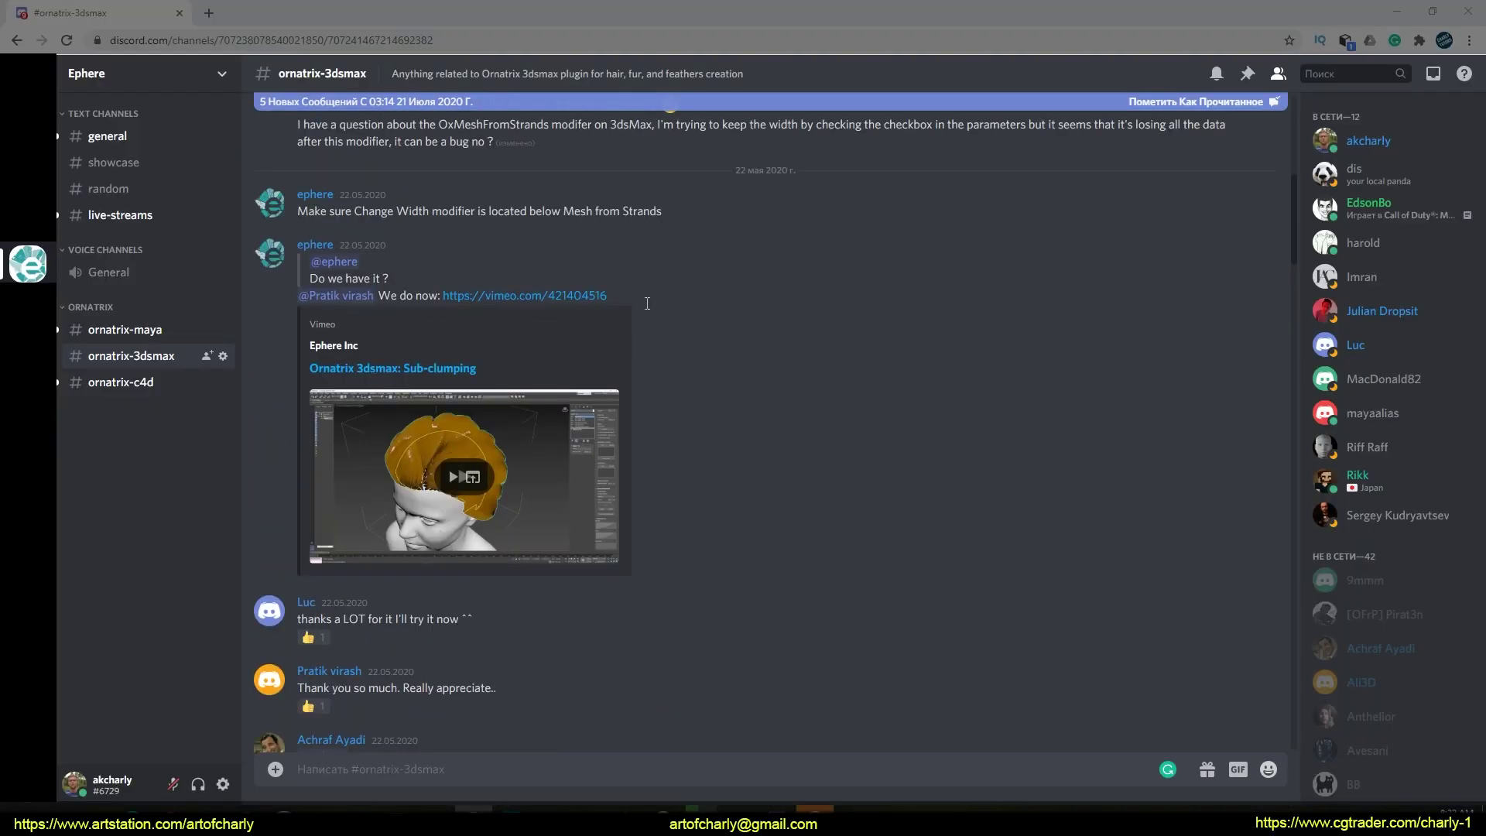
scroll(644, 304, "up", 4)
scroll(648, 284, "down", 4)
scroll(597, 296, "down", 8)
scroll(596, 297, "down", 5)
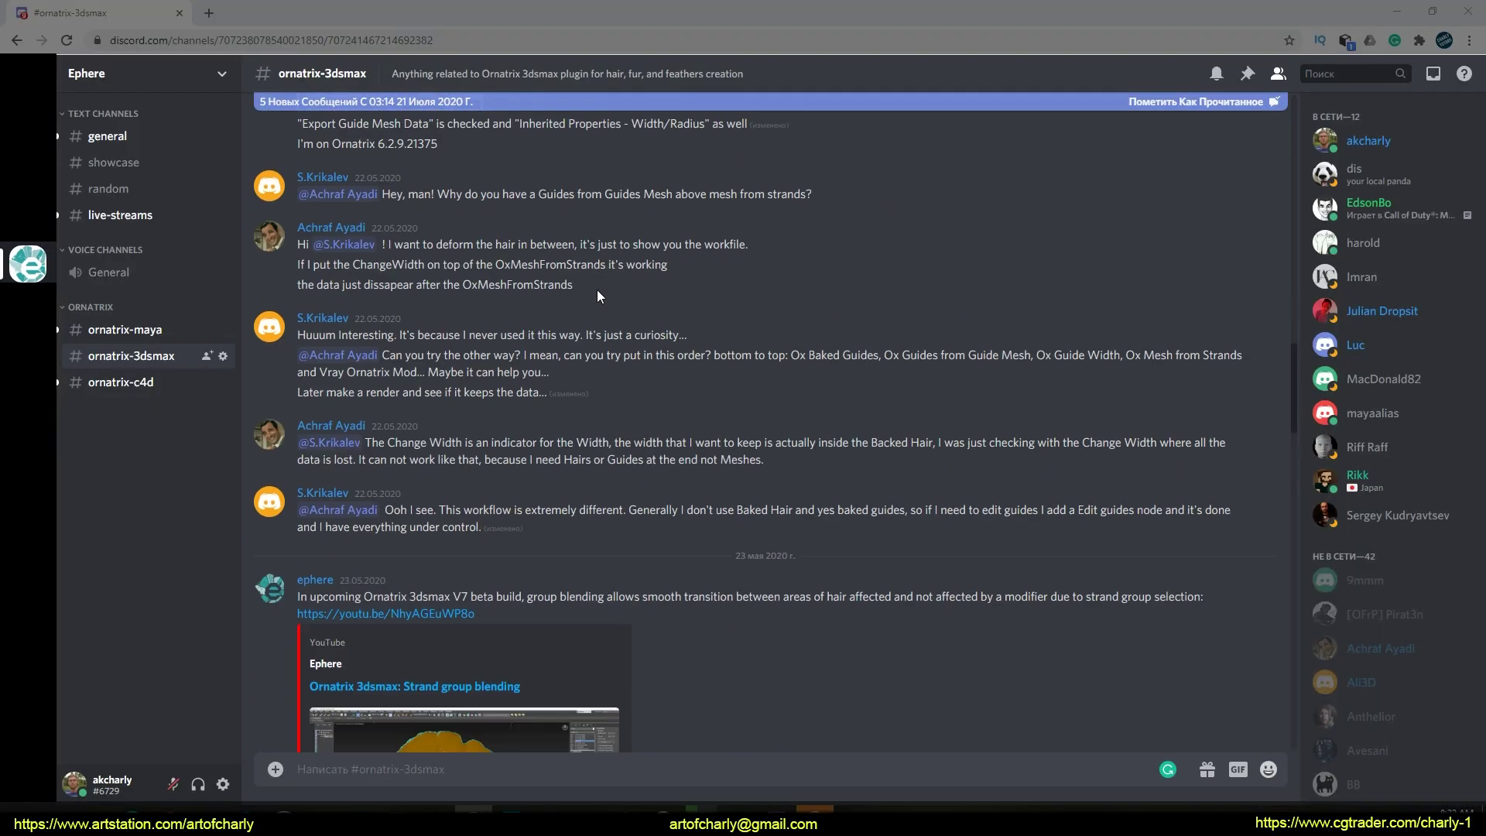
scroll(597, 296, "down", 5)
scroll(597, 297, "down", 5)
scroll(592, 317, "down", 5)
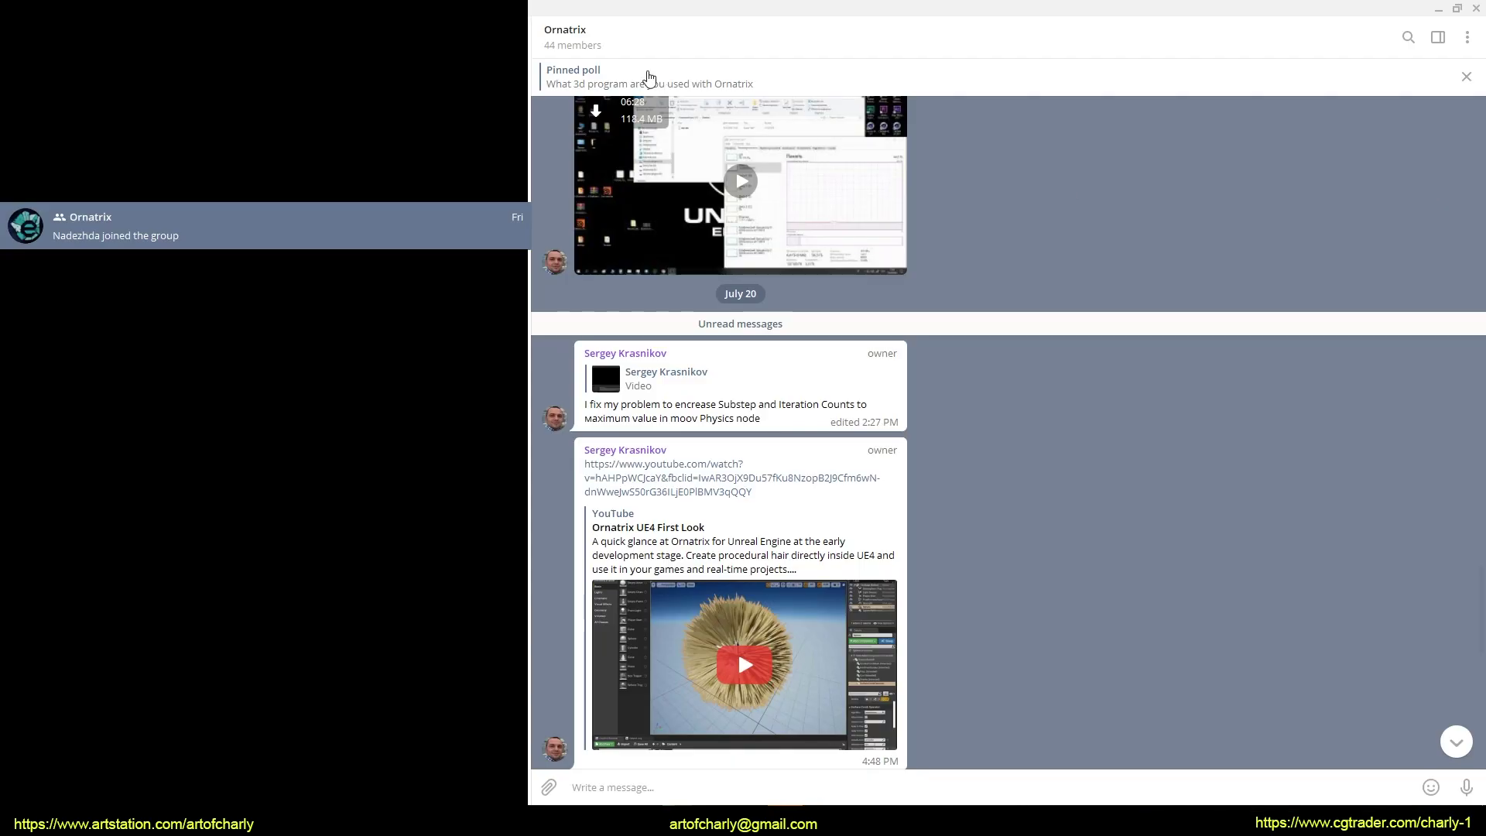
scroll(1006, 286, "down", 2)
scroll(1013, 290, "down", 3)
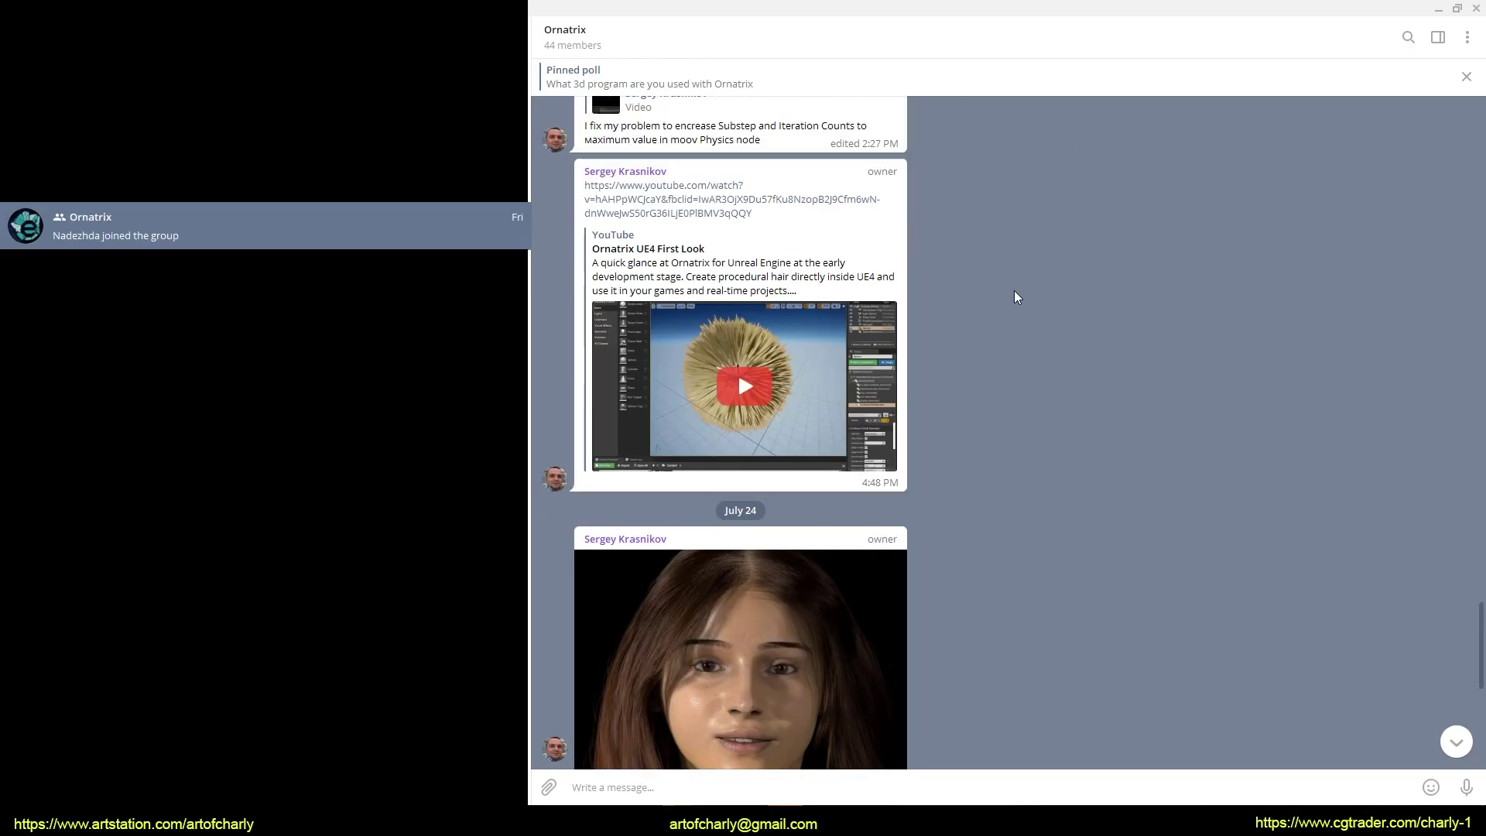
scroll(1011, 267, "down", 5)
scroll(1011, 275, "down", 1)
scroll(990, 310, "up", 5)
scroll(972, 348, "up", 5)
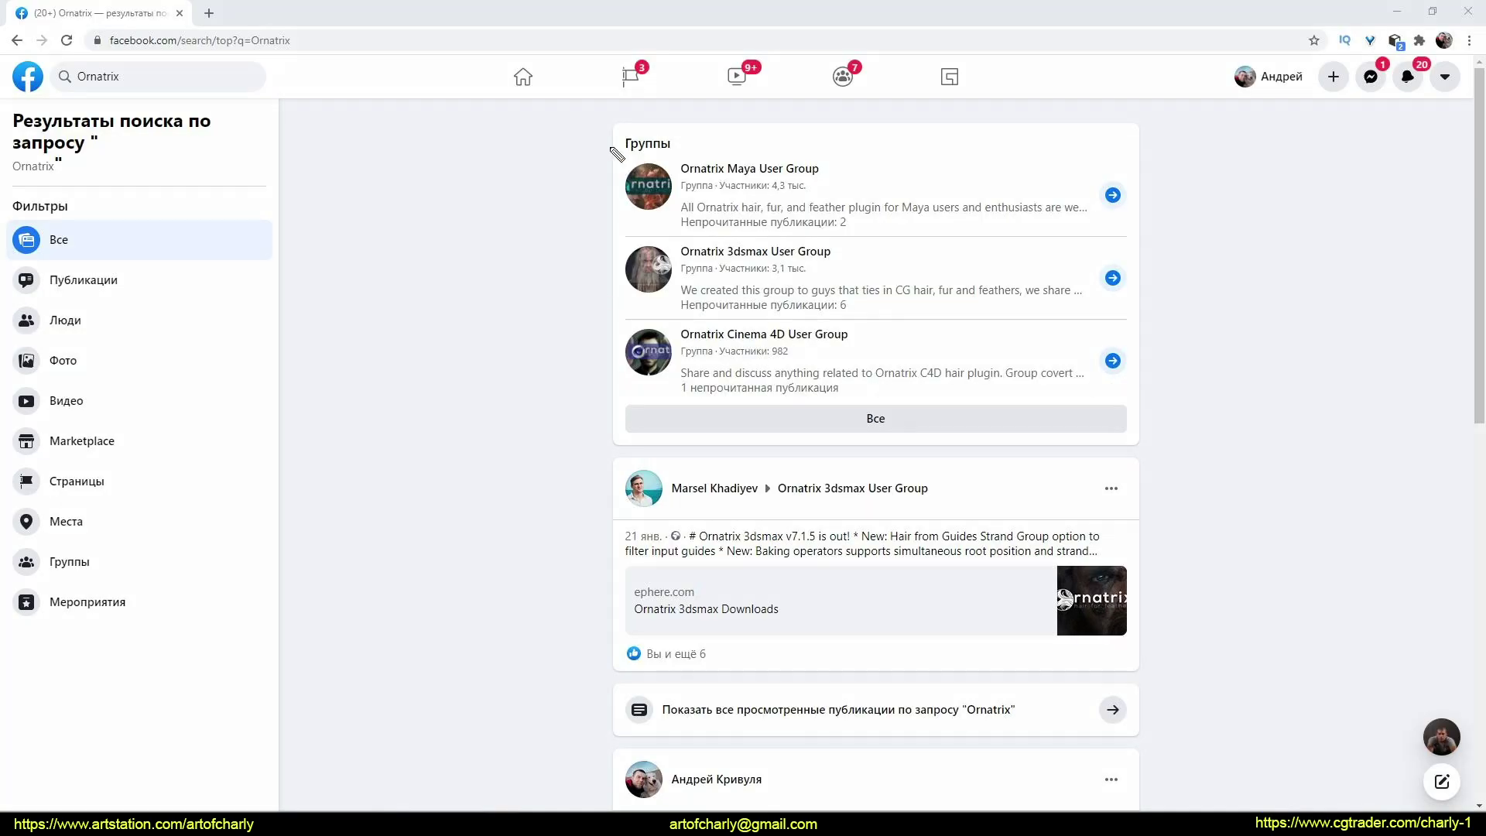
Step: Circle the Ornatrix Facebook user groups and the ephere forums link in red
left_click_drag(613, 150, 882, 162)
left_click_drag(635, 236, 855, 271)
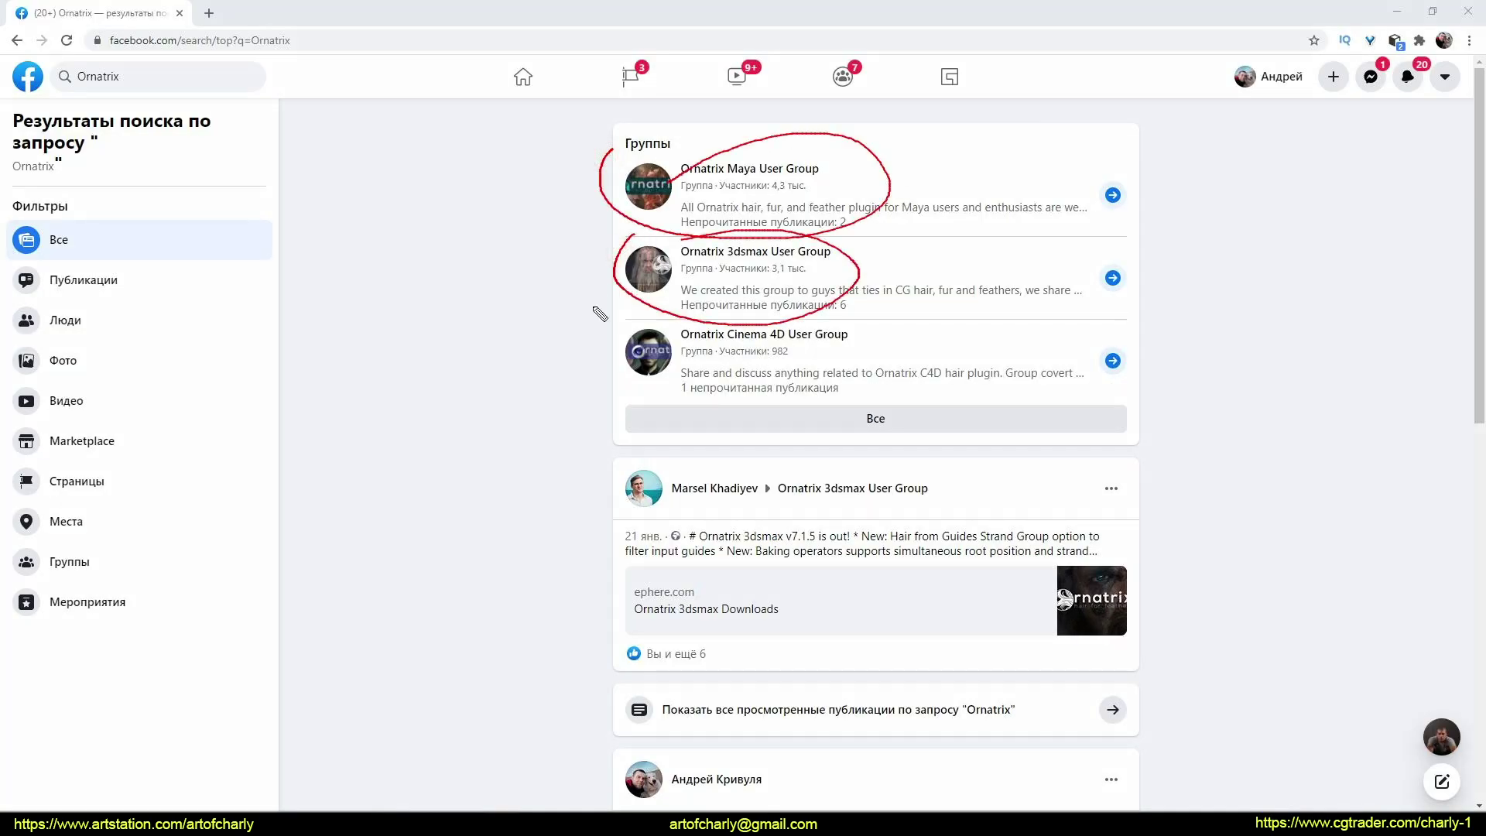
left_click_drag(606, 308, 882, 348)
left_click_drag(627, 296, 548, 336)
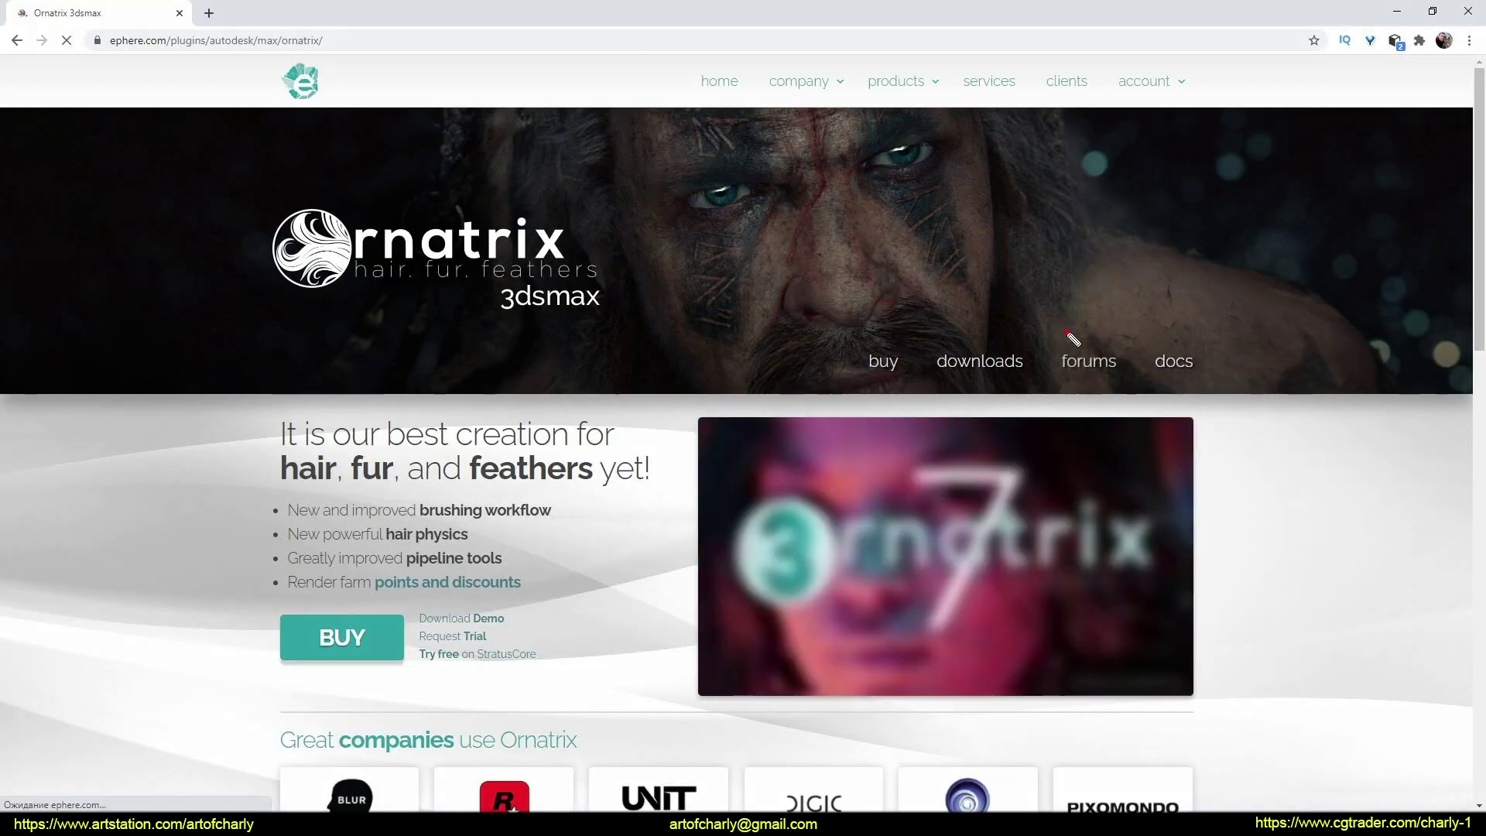
mouse_move(1076, 332)
left_mouse_down()
mouse_move(1061, 329)
mouse_move(1063, 357)
left_mouse_up()
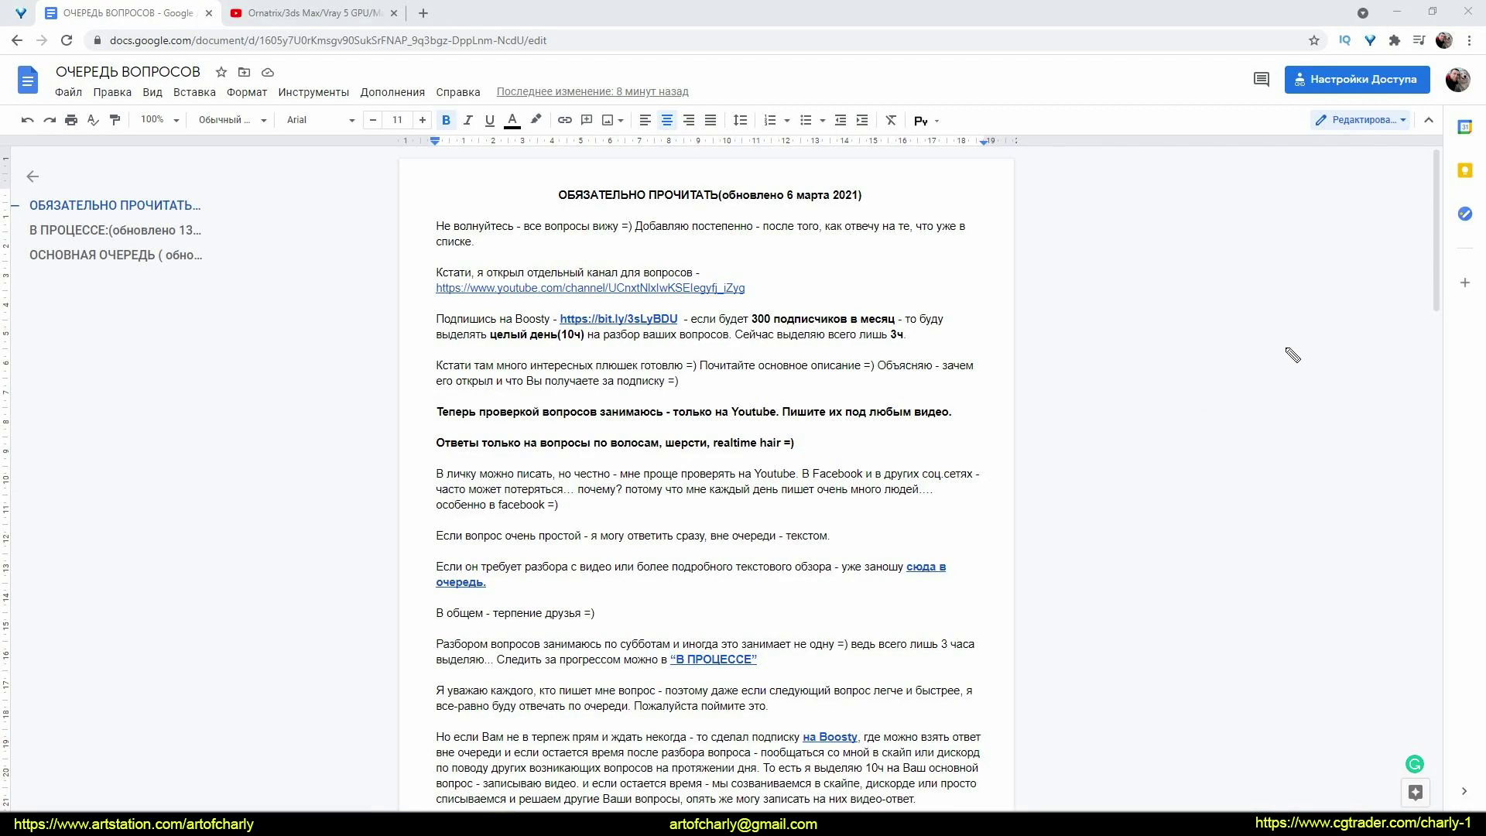
Step: Mark up the question queue in red, then scroll down to its В ПРОЦЕССЕ section
left_click_drag(526, 200, 893, 208)
mouse_move(563, 233)
left_mouse_down()
mouse_move(840, 430)
mouse_move(464, 611)
left_mouse_up()
left_click_drag(634, 611, 789, 724)
scroll(870, 392, "down", 4)
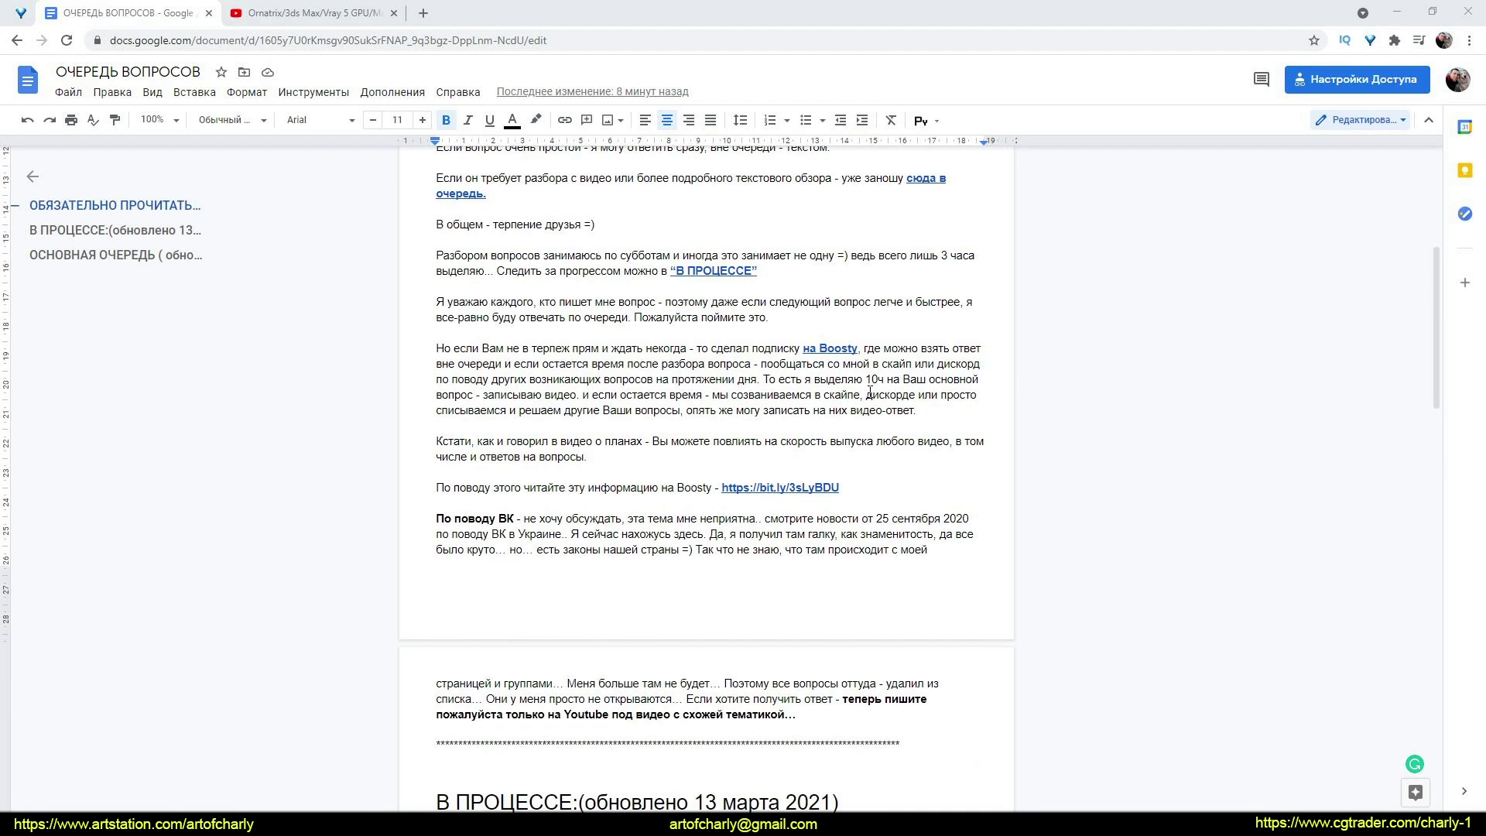
scroll(604, 375, "down", 4)
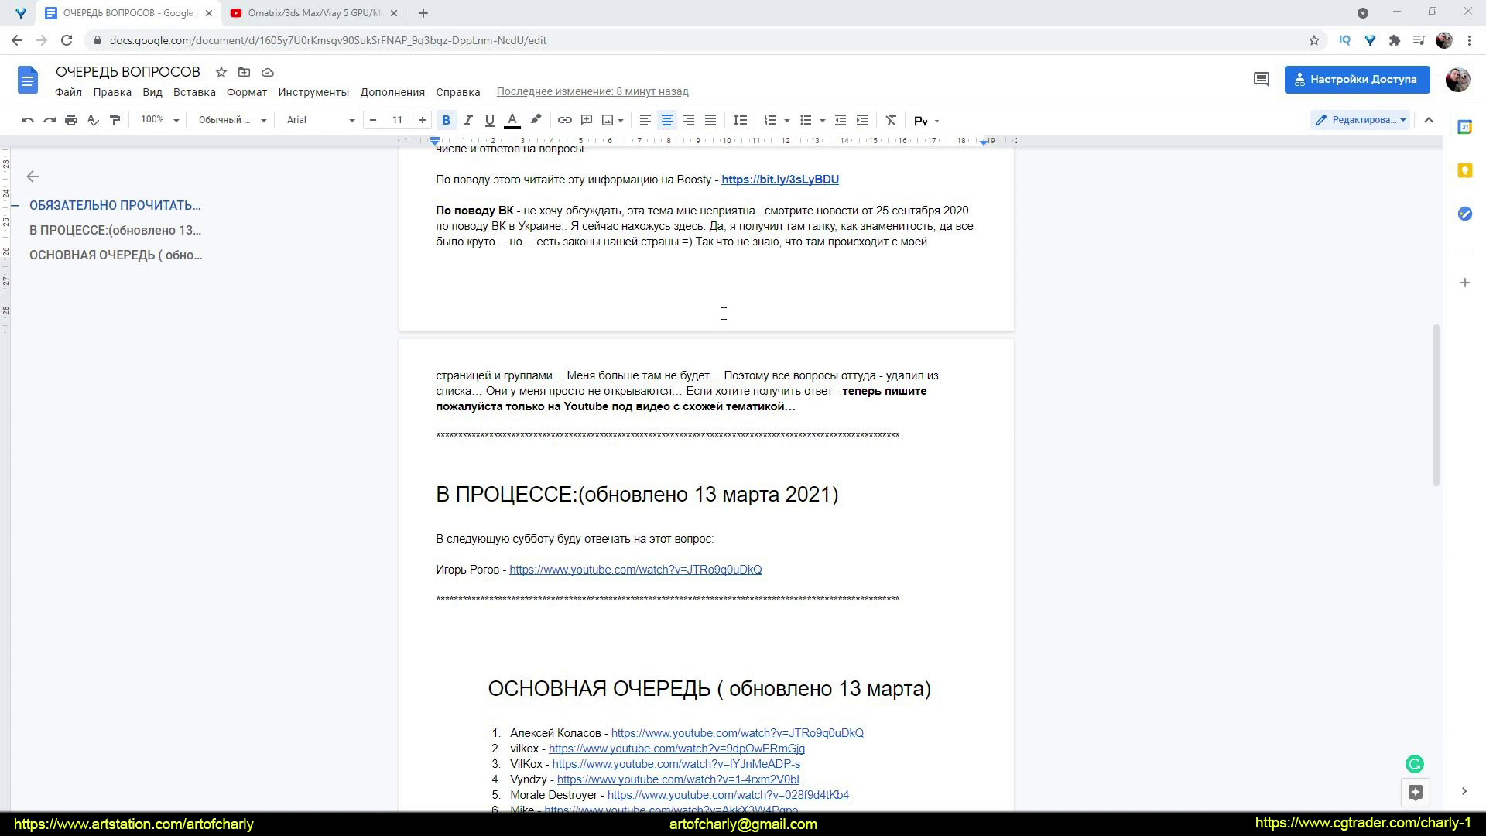
scroll(724, 313, "down", 2)
scroll(726, 314, "down", 2)
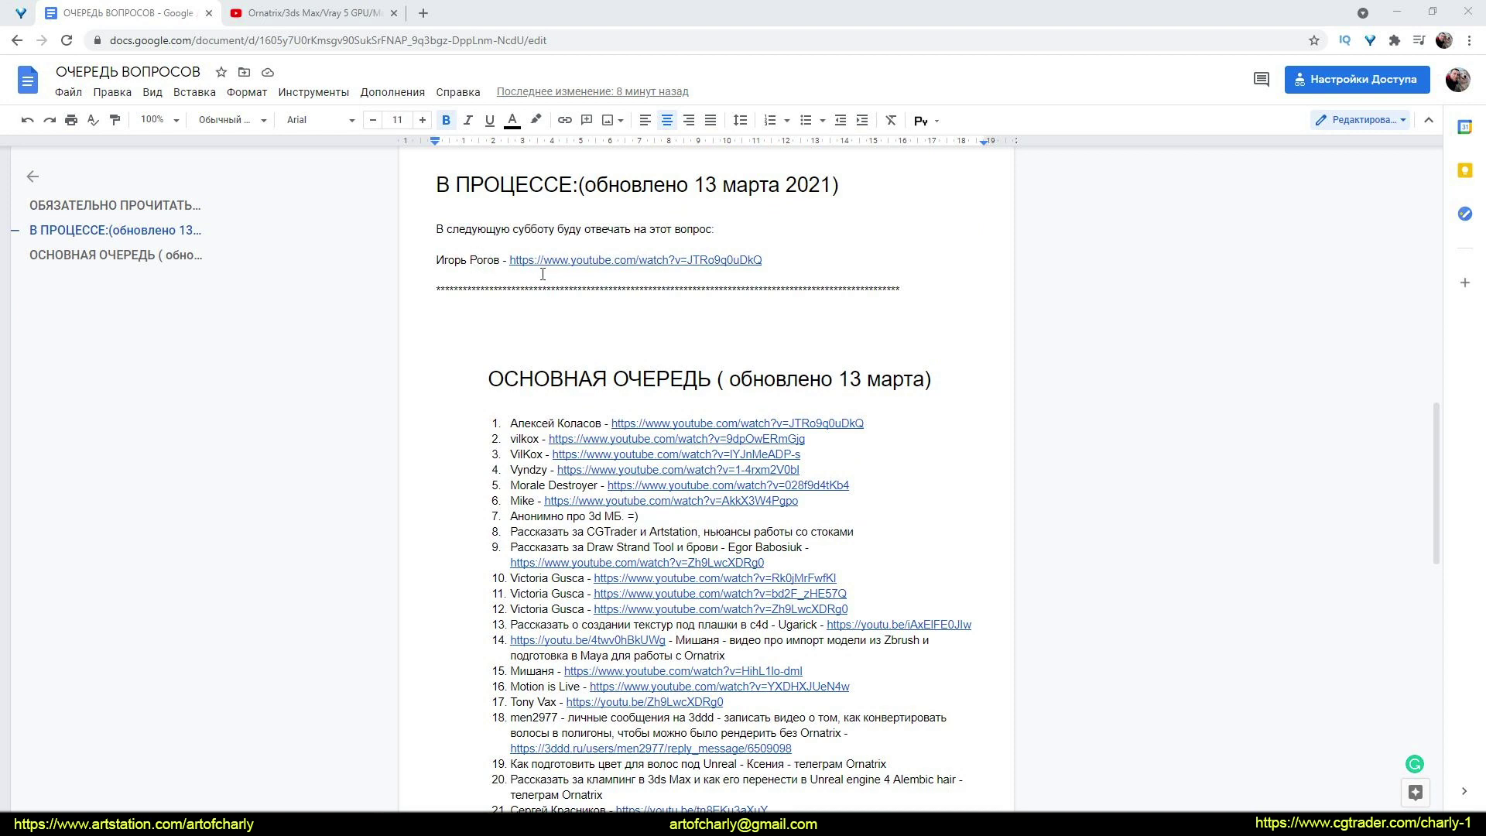
Step: View the reply's imgur Ornatrix-versus-XGen comparison image from YouTube comments, then close it
left_click(286, 16)
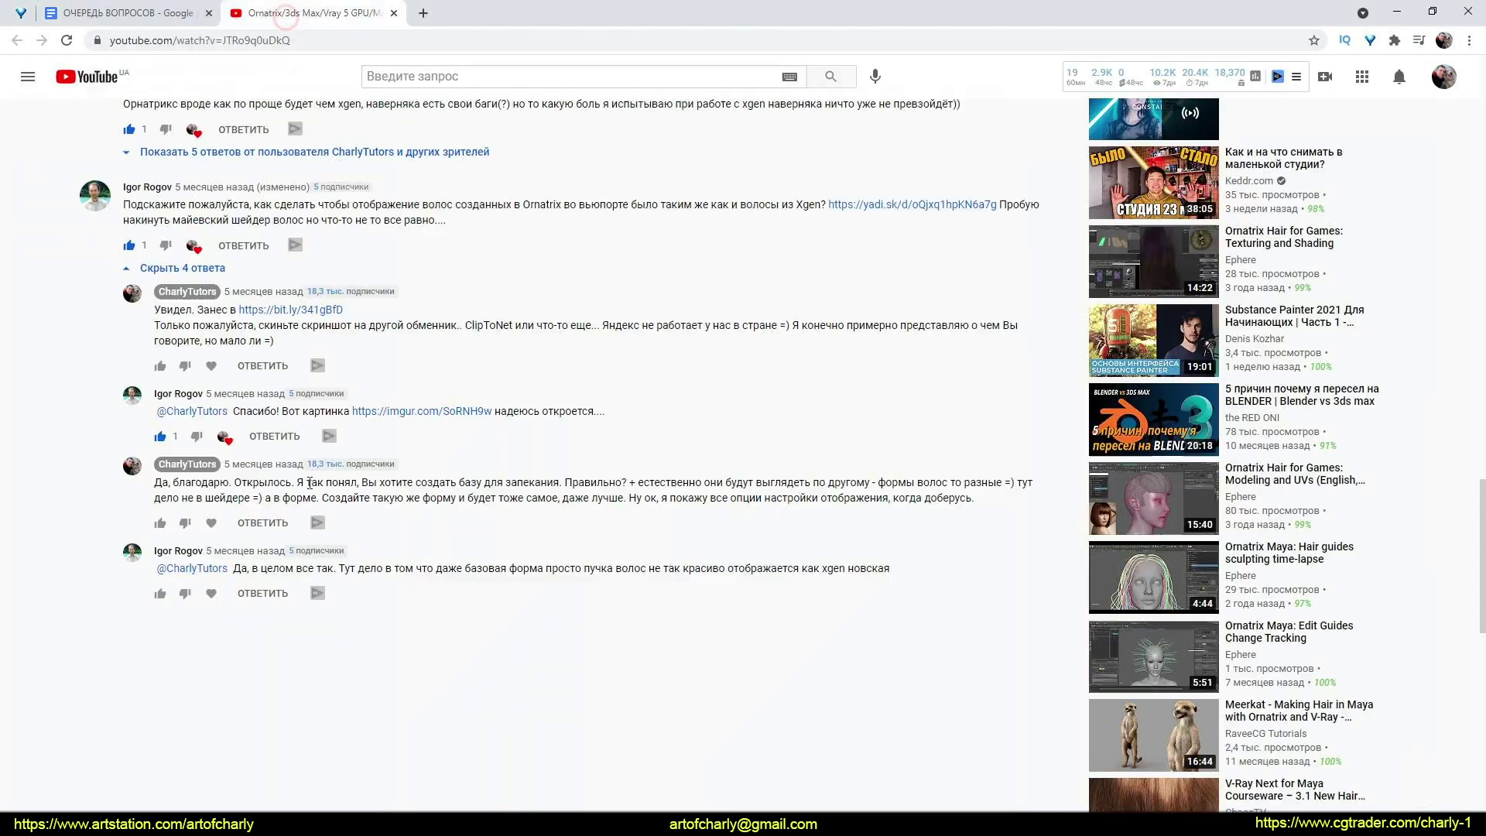
scroll(284, 592, "down", 1)
scroll(290, 572, "up", 3)
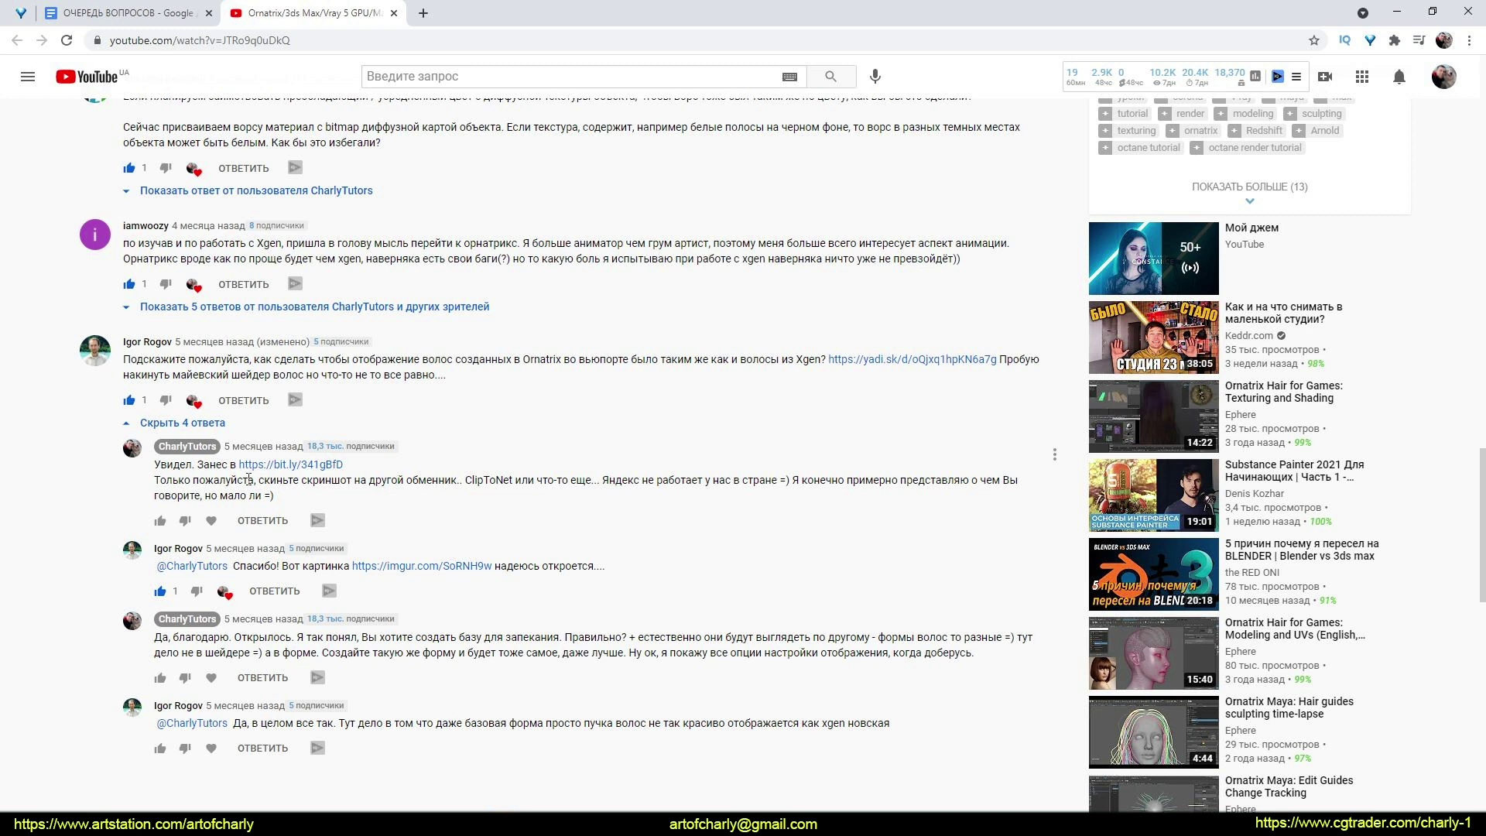
left_click(328, 466)
left_click(461, 566)
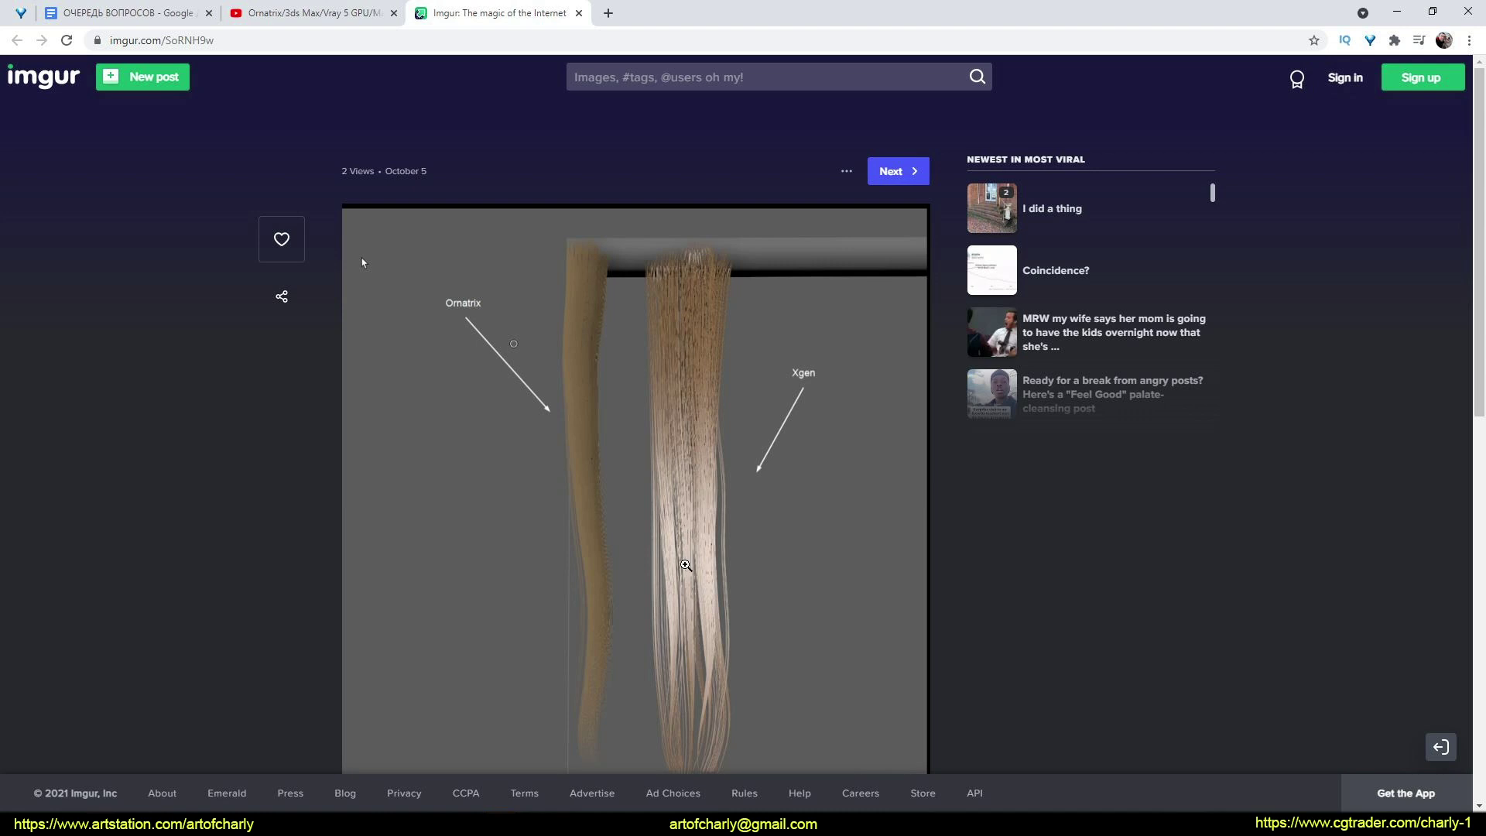
middle_click(460, 12)
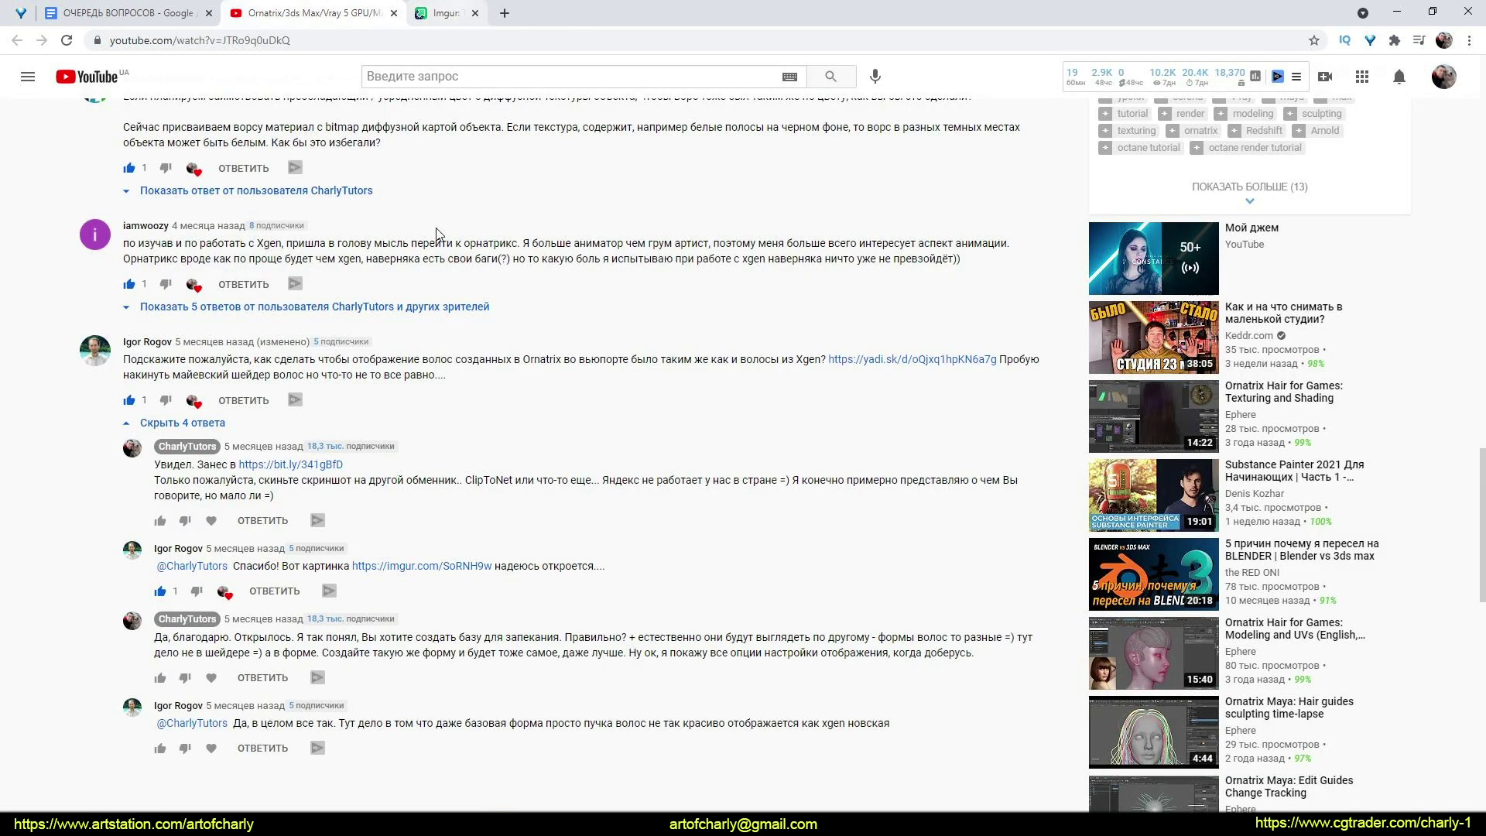
left_click(650, 735)
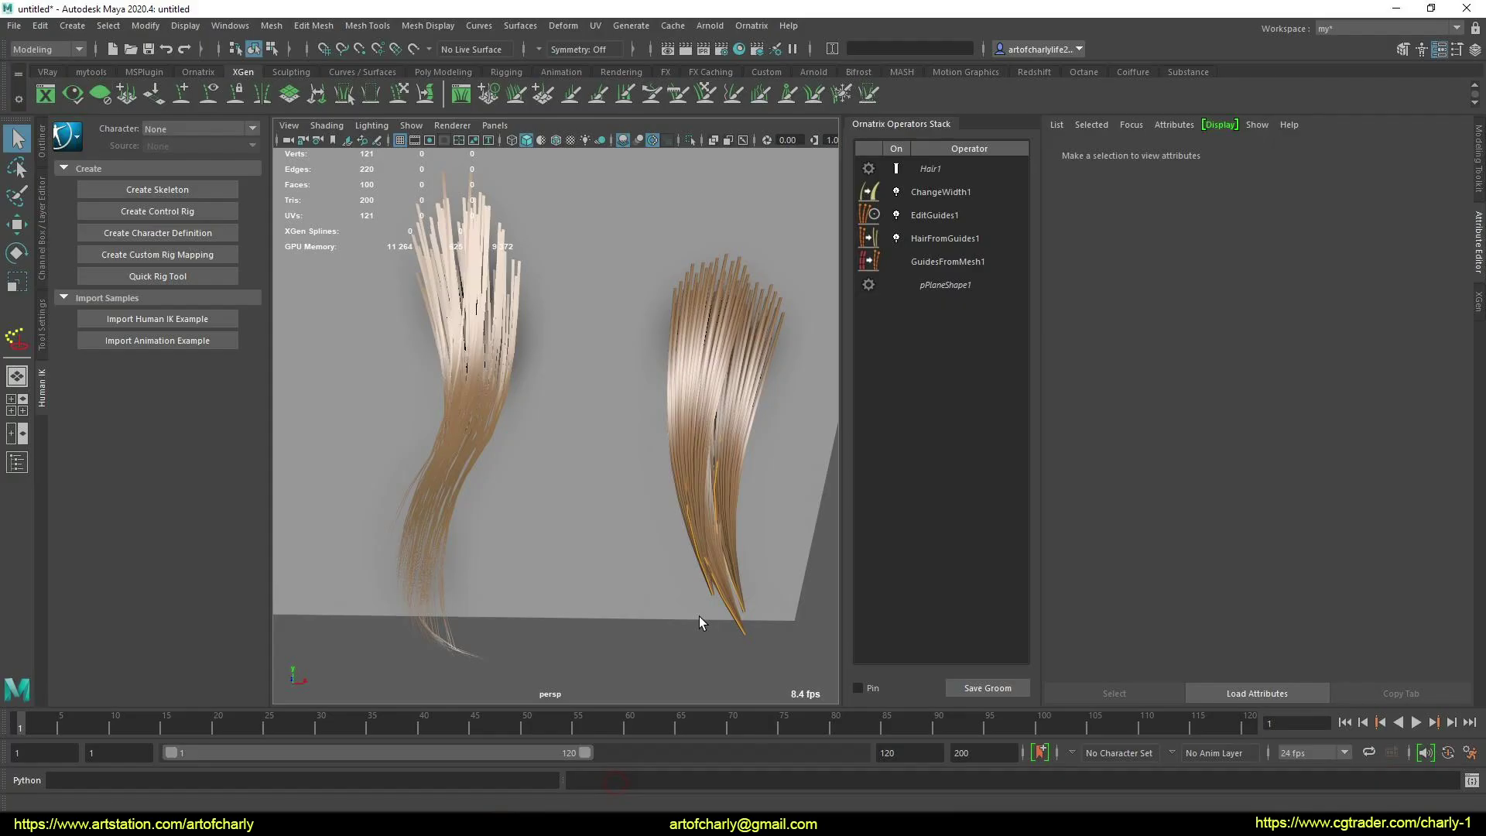
mouse_move(540, 521)
left_mouse_down("alt")
mouse_move(581, 524)
mouse_move(514, 511)
mouse_move(560, 514)
left_mouse_up("alt")
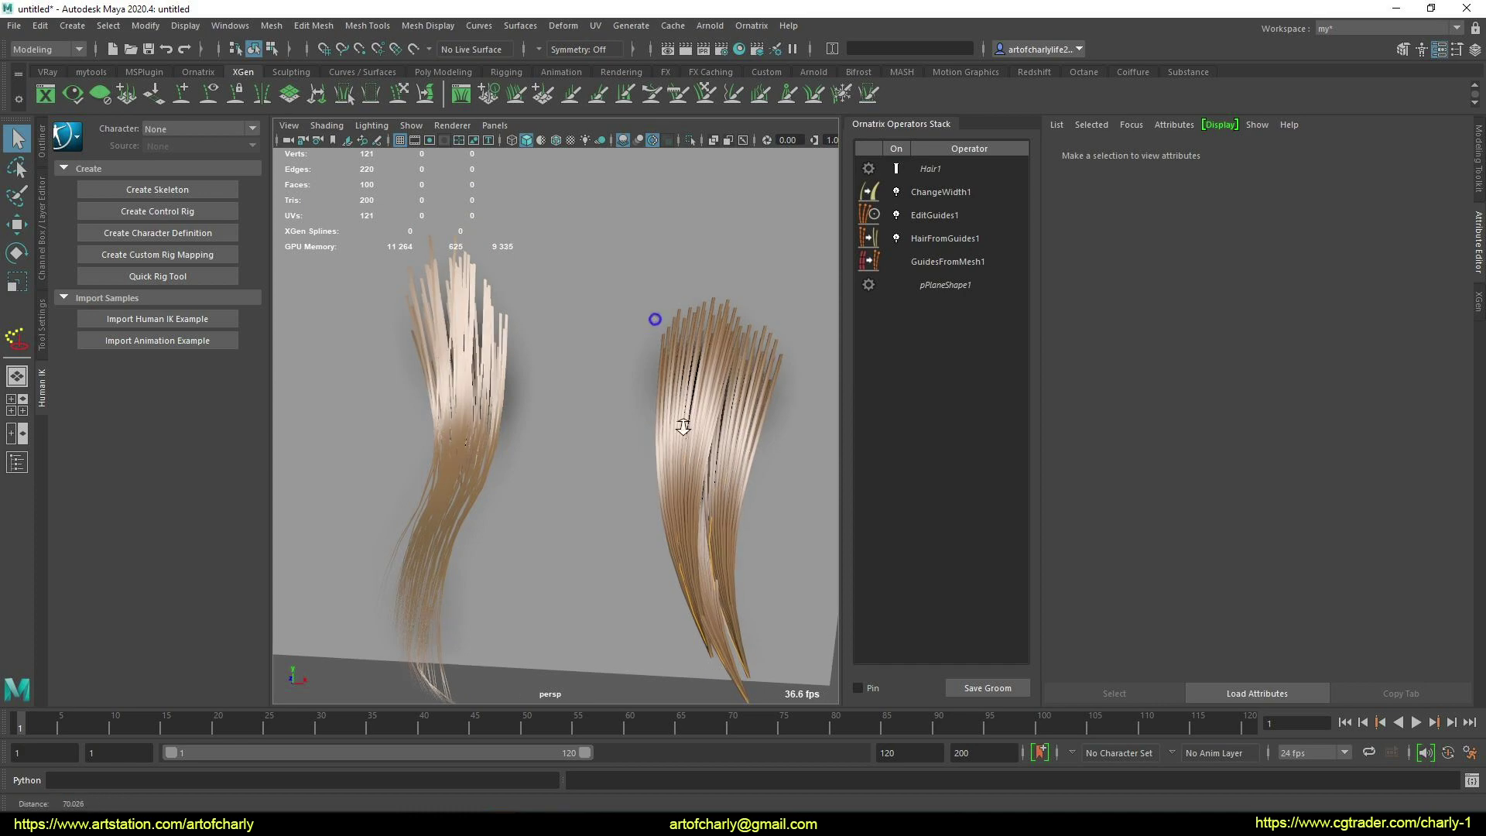
scroll(680, 425, "up", 5)
scroll(527, 464, "up", 5)
mouse_move(610, 350)
left_mouse_down("alt")
mouse_move(647, 348)
mouse_move(640, 404)
mouse_move(555, 408)
mouse_move(640, 407)
mouse_move(687, 421)
mouse_move(696, 445)
mouse_move(643, 387)
mouse_move(658, 413)
mouse_move(635, 291)
left_mouse_up("alt")
scroll(658, 413, "down", 5)
mouse_move(635, 291)
right_mouse_down("alt")
mouse_move(553, 494)
mouse_move(588, 464)
right_mouse_up("alt")
mouse_move(588, 464)
left_mouse_down("alt")
mouse_move(603, 464)
mouse_move(514, 435)
mouse_move(597, 464)
mouse_move(679, 438)
left_mouse_up("alt")
mouse_move(680, 438)
right_mouse_down("alt")
mouse_move(537, 224)
mouse_move(588, 242)
right_mouse_up("alt")
left_click_drag(588, 242, 564, 286, "alt")
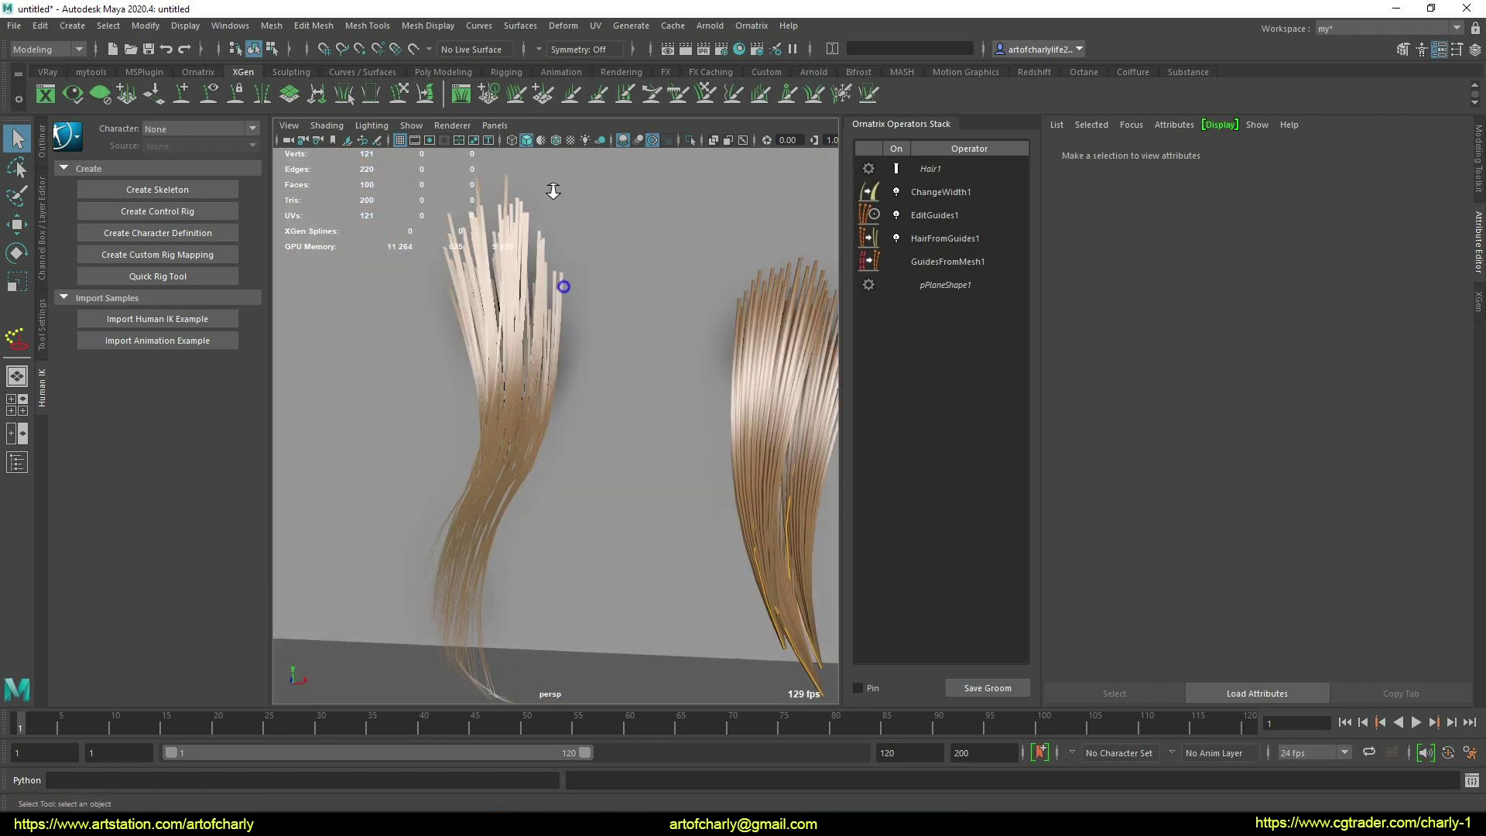
mouse_move(565, 286)
right_mouse_down("alt")
mouse_move(552, 323)
mouse_move(570, 430)
mouse_move(537, 388)
mouse_move(548, 422)
mouse_move(712, 312)
right_mouse_up("alt")
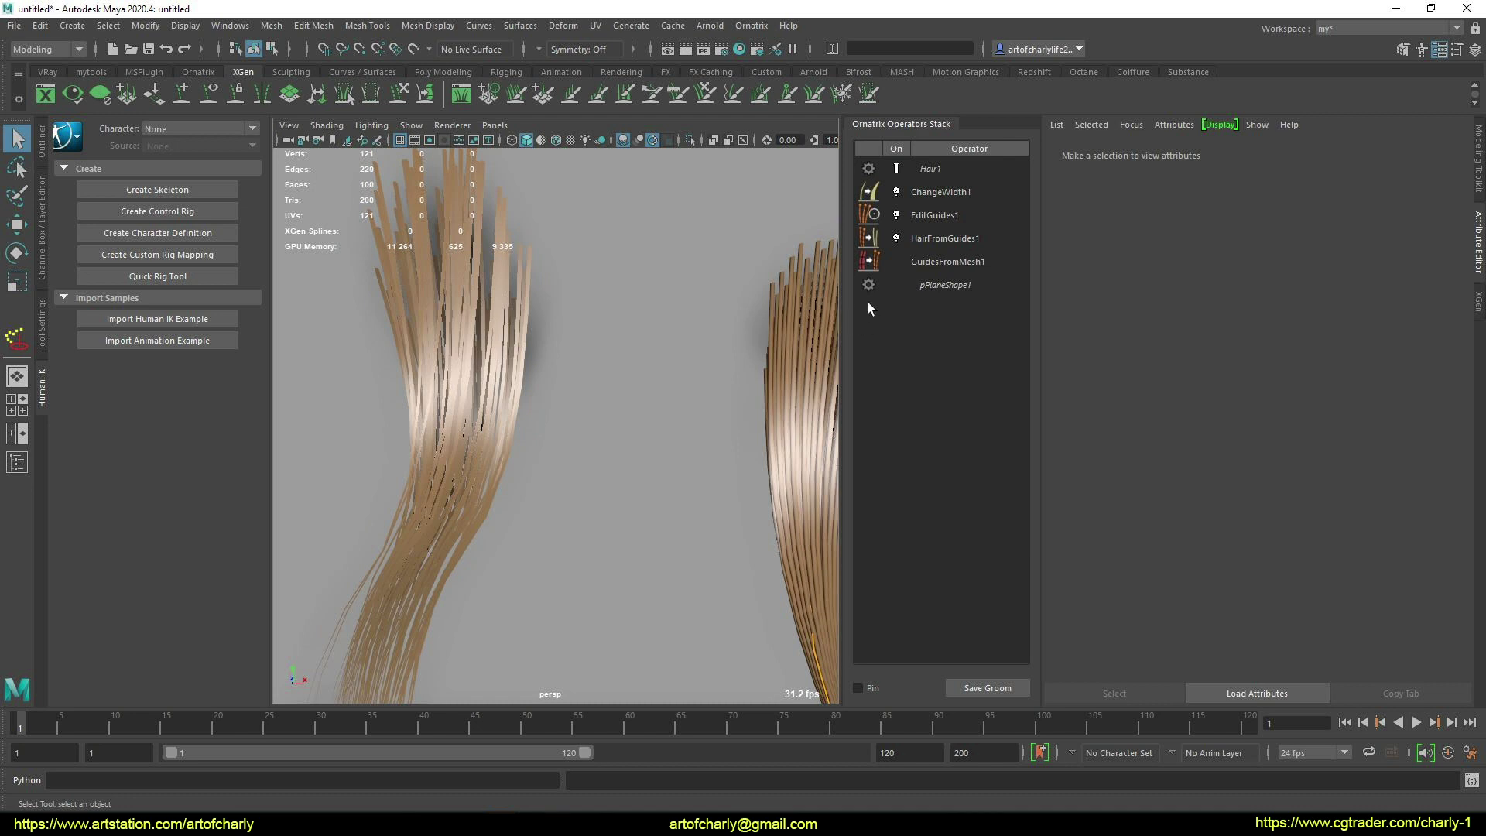
Step: Select the left hair clump and show its ChangeWidth1 settings (Width 0.346)
left_click(481, 305)
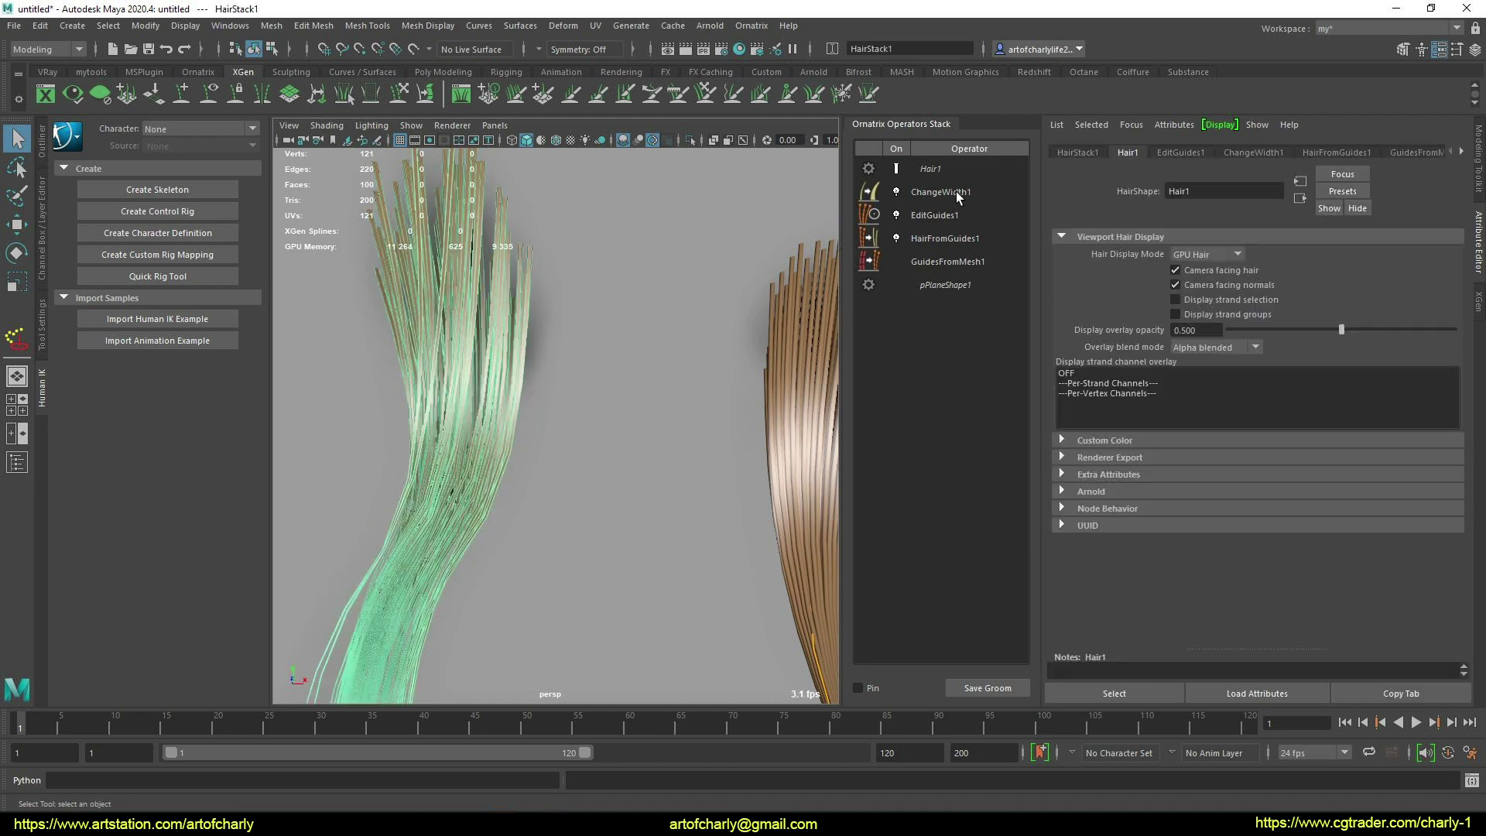
left_click(936, 169)
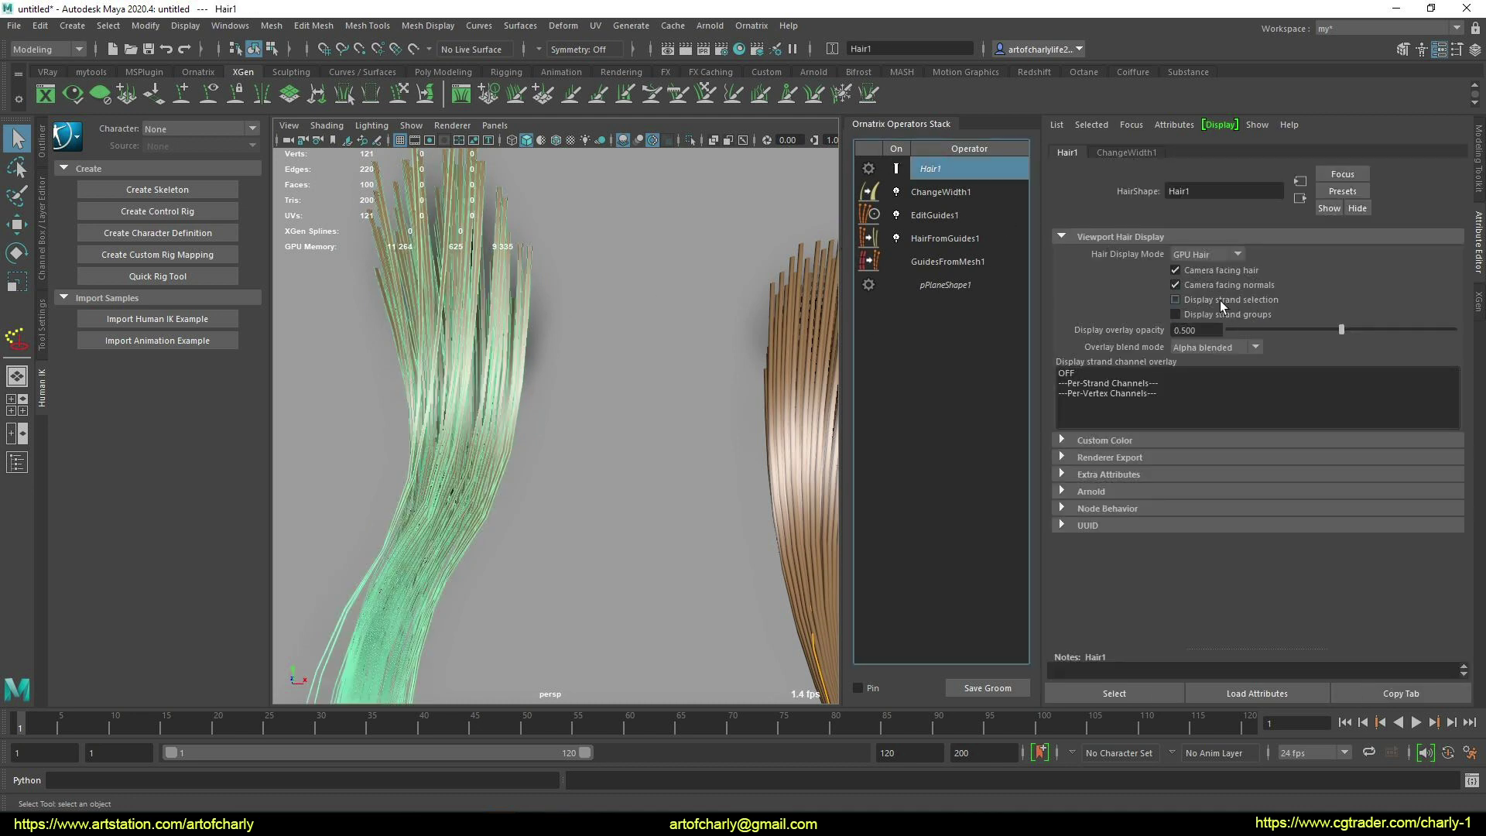
left_click(1177, 300)
left_click(1175, 287)
left_click(944, 192)
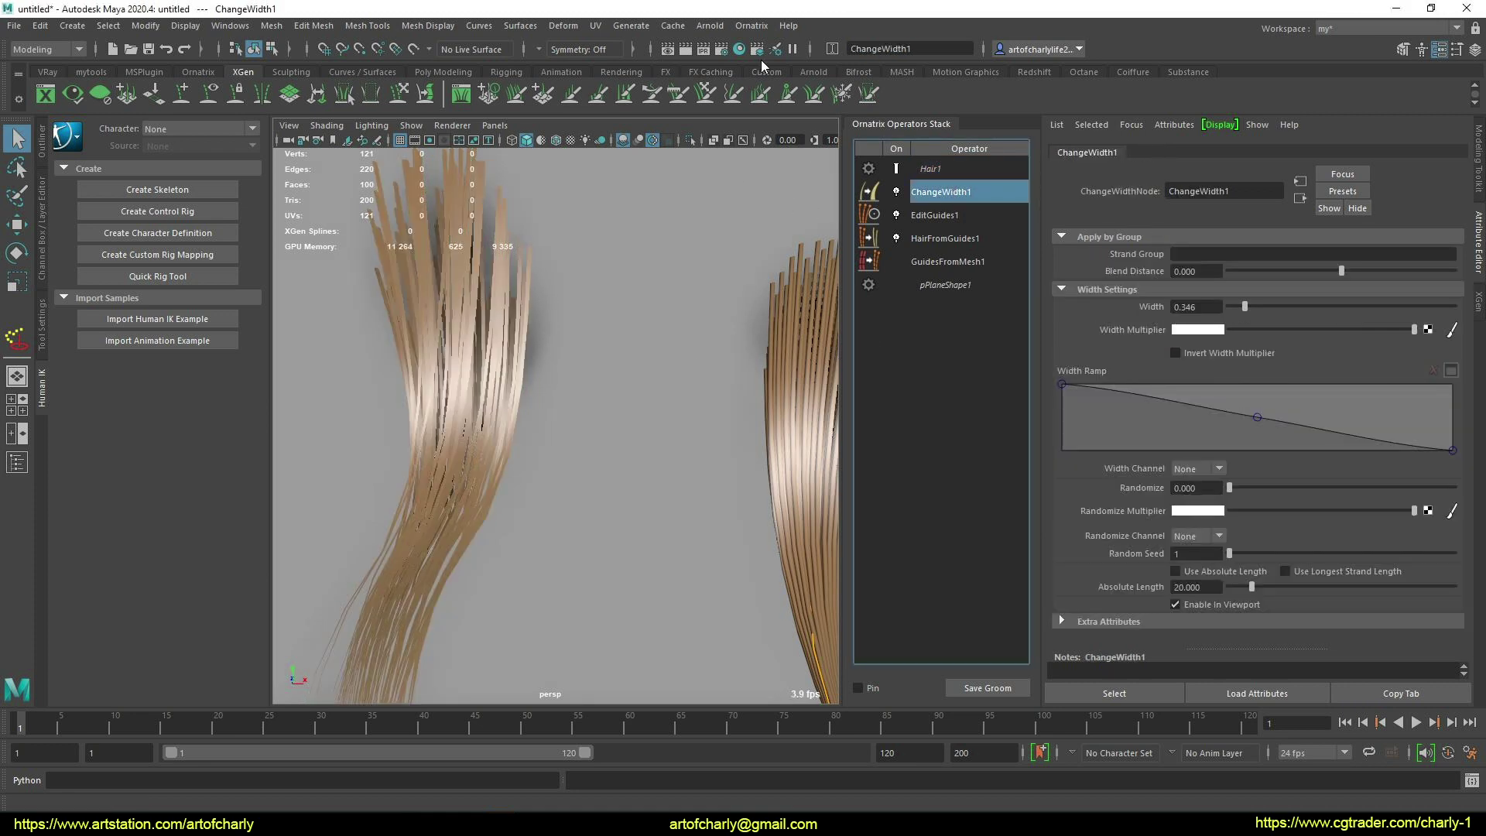
Step: Add a Mesh From Strands operator with the first strand mesh type and Per-Strand Coordinates
left_click(747, 28)
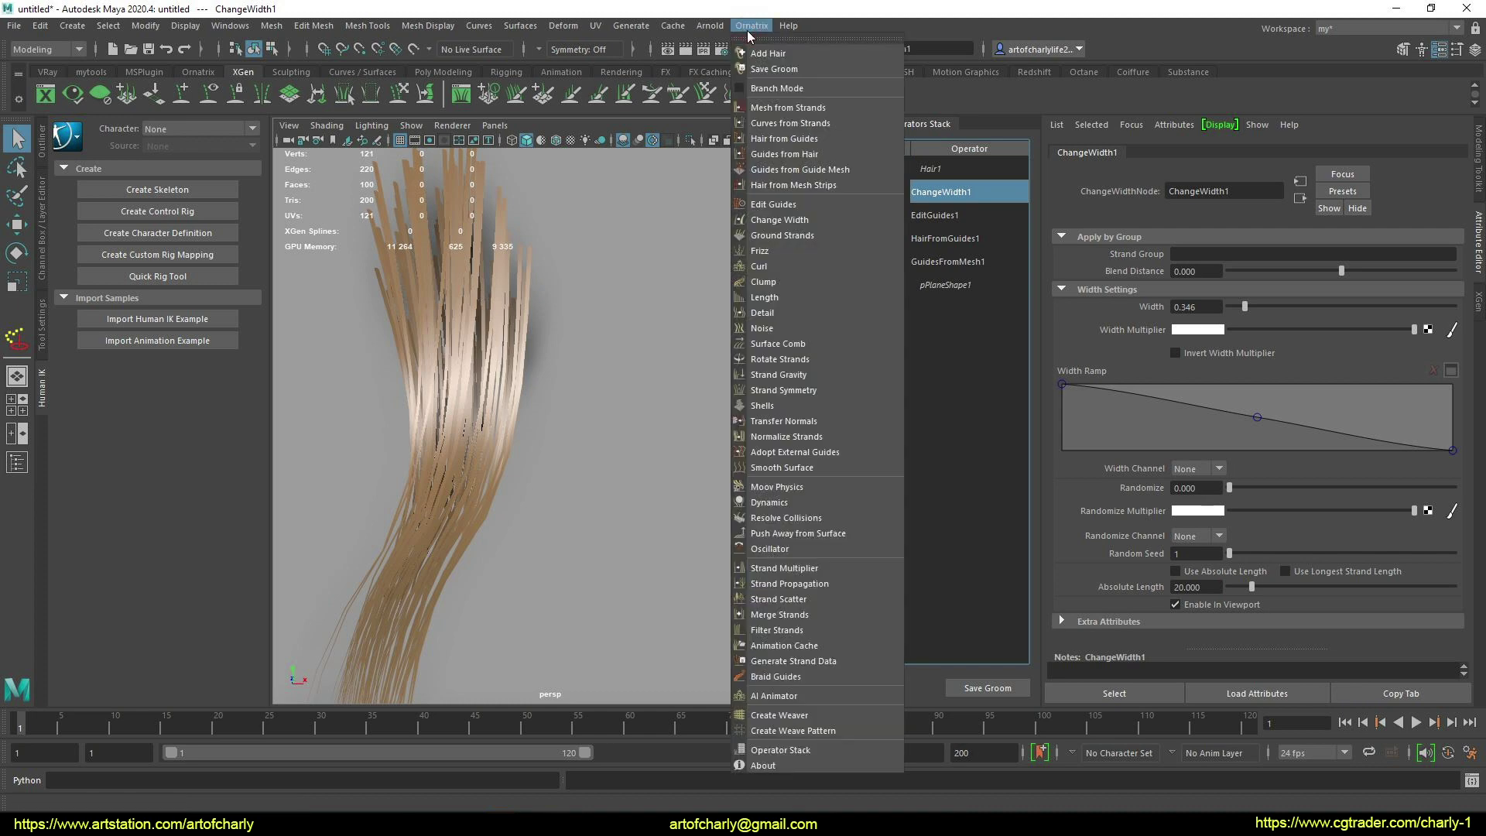
left_click(786, 107)
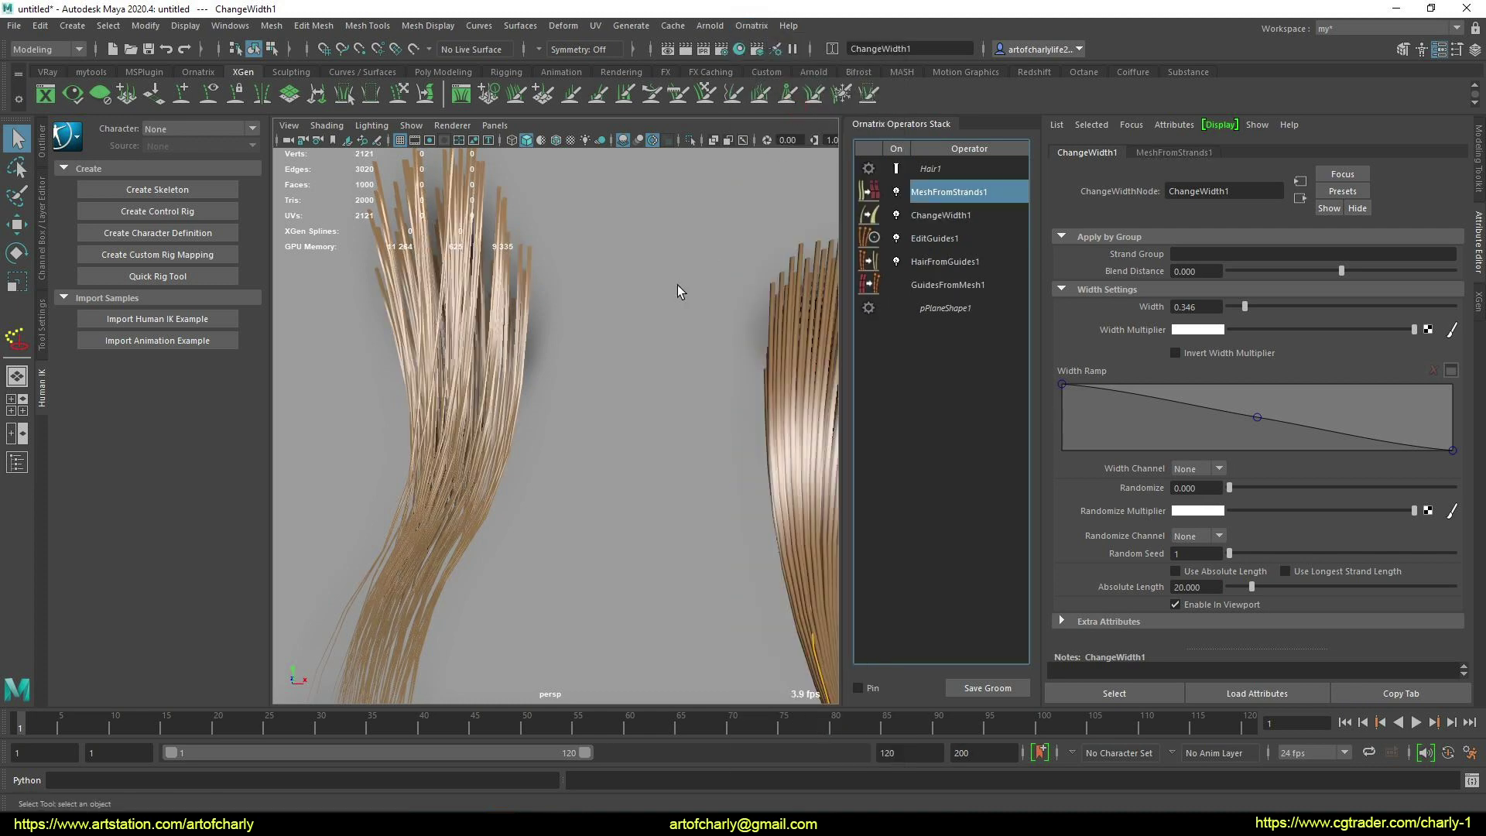
mouse_move(607, 408)
left_mouse_down("alt")
mouse_move(640, 411)
mouse_move(614, 358)
mouse_move(640, 440)
mouse_move(741, 412)
left_mouse_up("alt")
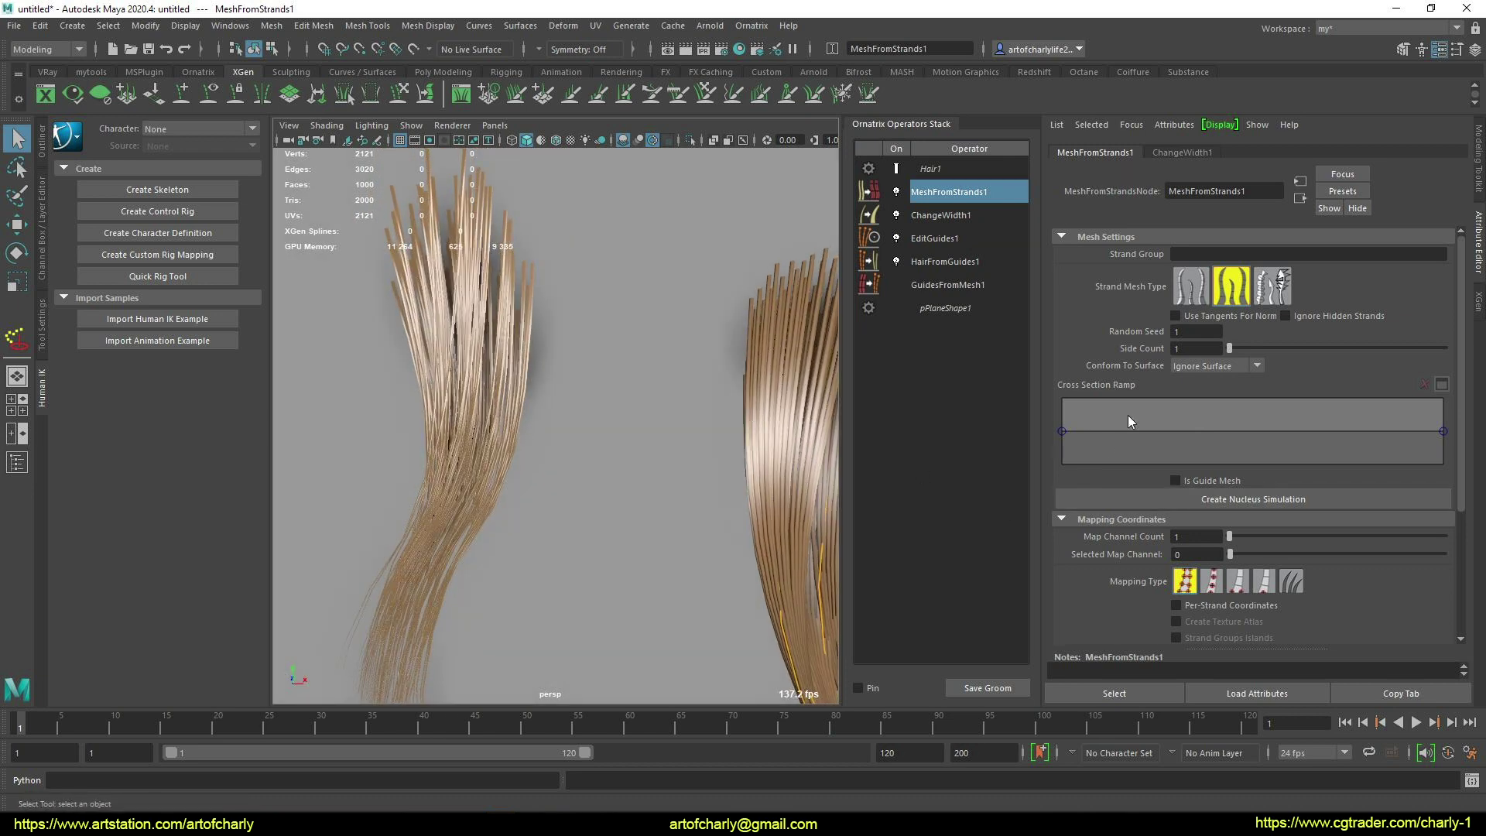
left_click(1182, 298)
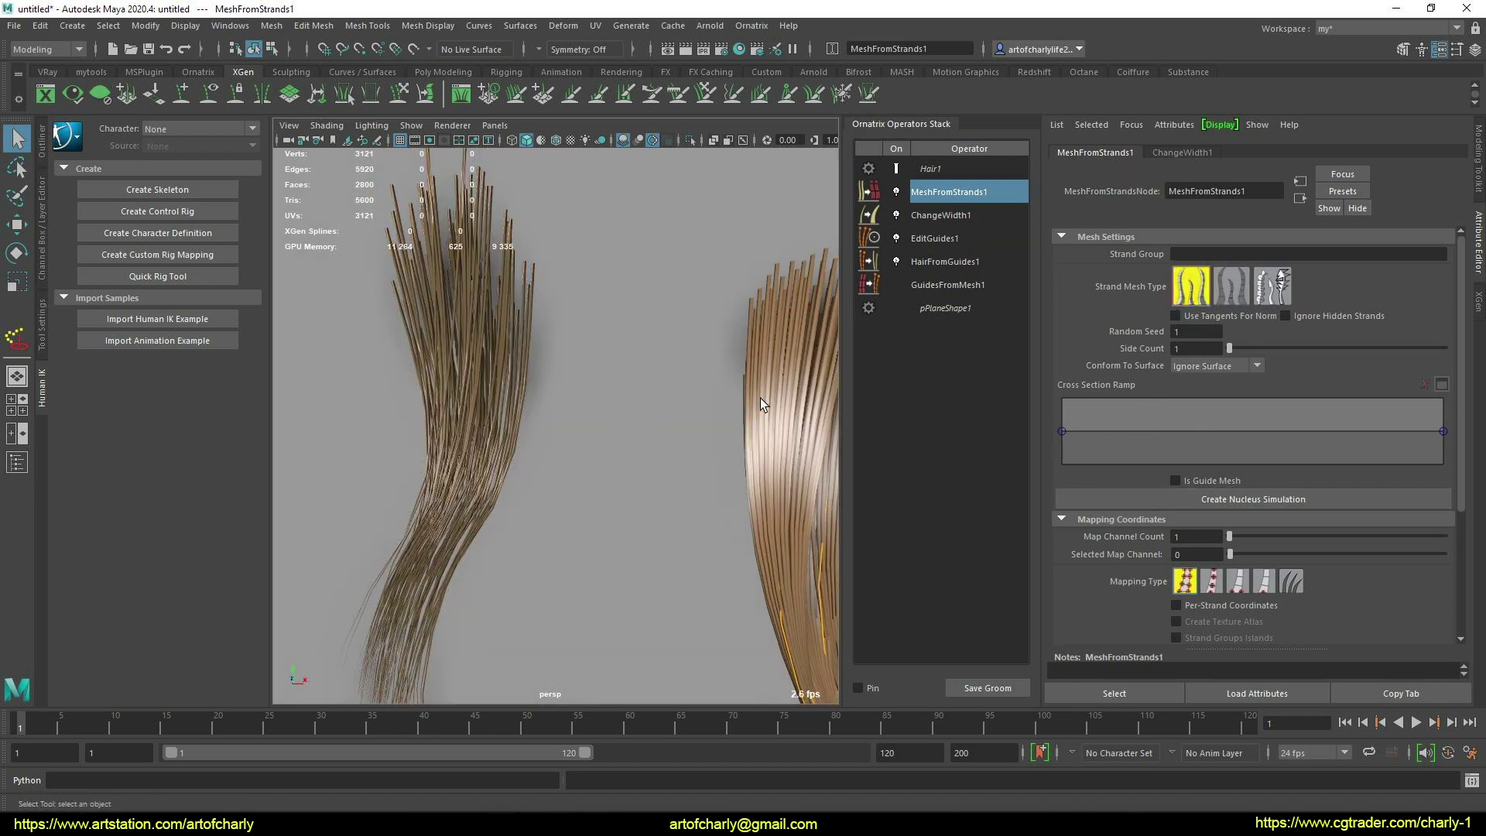
left_click(1175, 605)
mouse_move(648, 412)
right_mouse_down("alt")
mouse_move(650, 375)
mouse_move(635, 482)
right_mouse_up("alt")
mouse_move(635, 481)
left_mouse_down("alt")
mouse_move(581, 468)
mouse_move(577, 425)
mouse_move(613, 435)
mouse_move(612, 402)
mouse_move(712, 421)
mouse_move(700, 415)
mouse_move(712, 441)
left_mouse_up("alt")
Step: Set ChangeWidth1's Width to 0.606 and orbit to compare both clumps
left_click(961, 217)
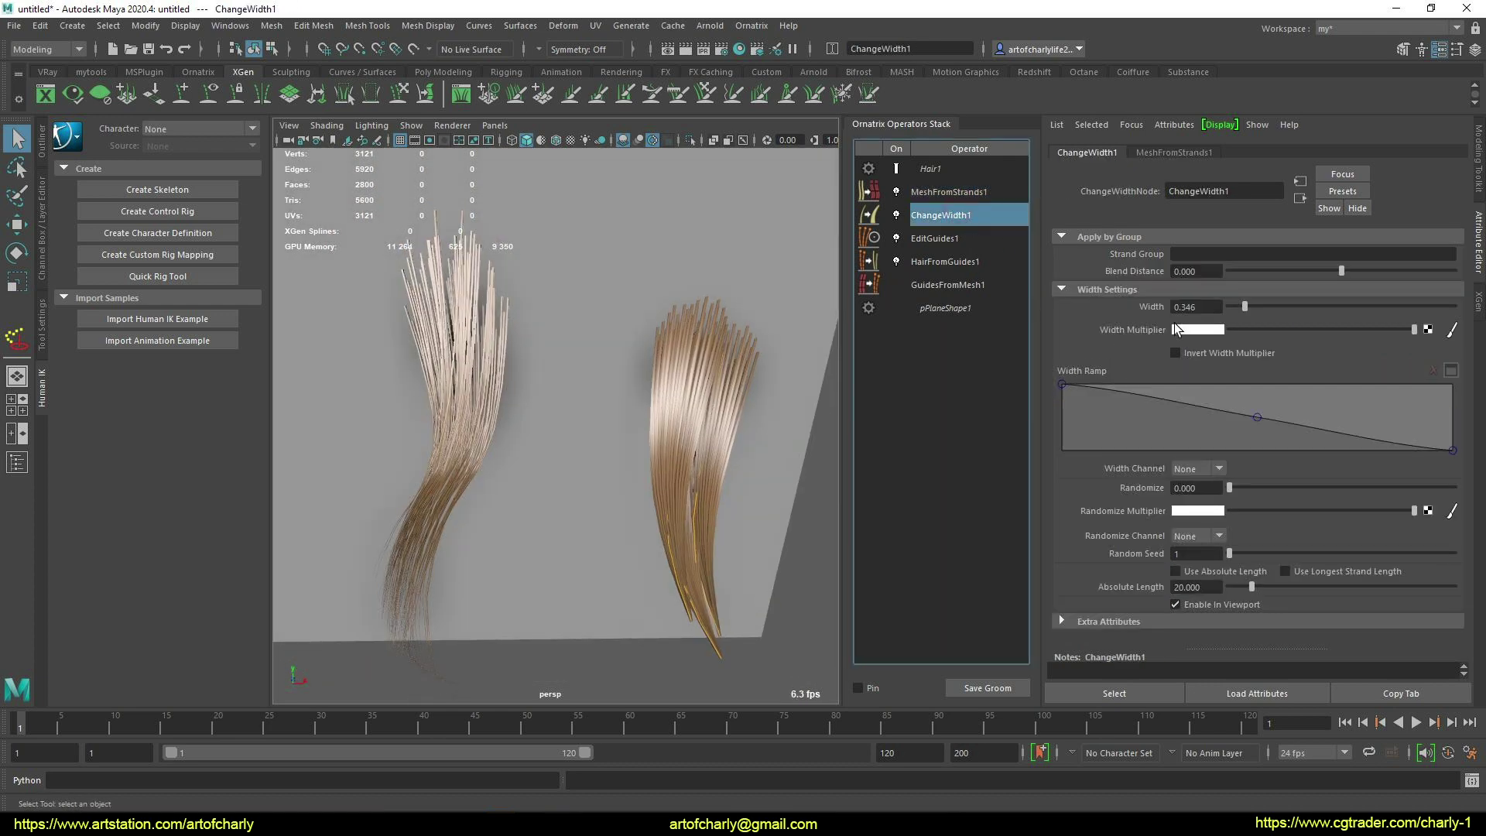
left_click(727, 487)
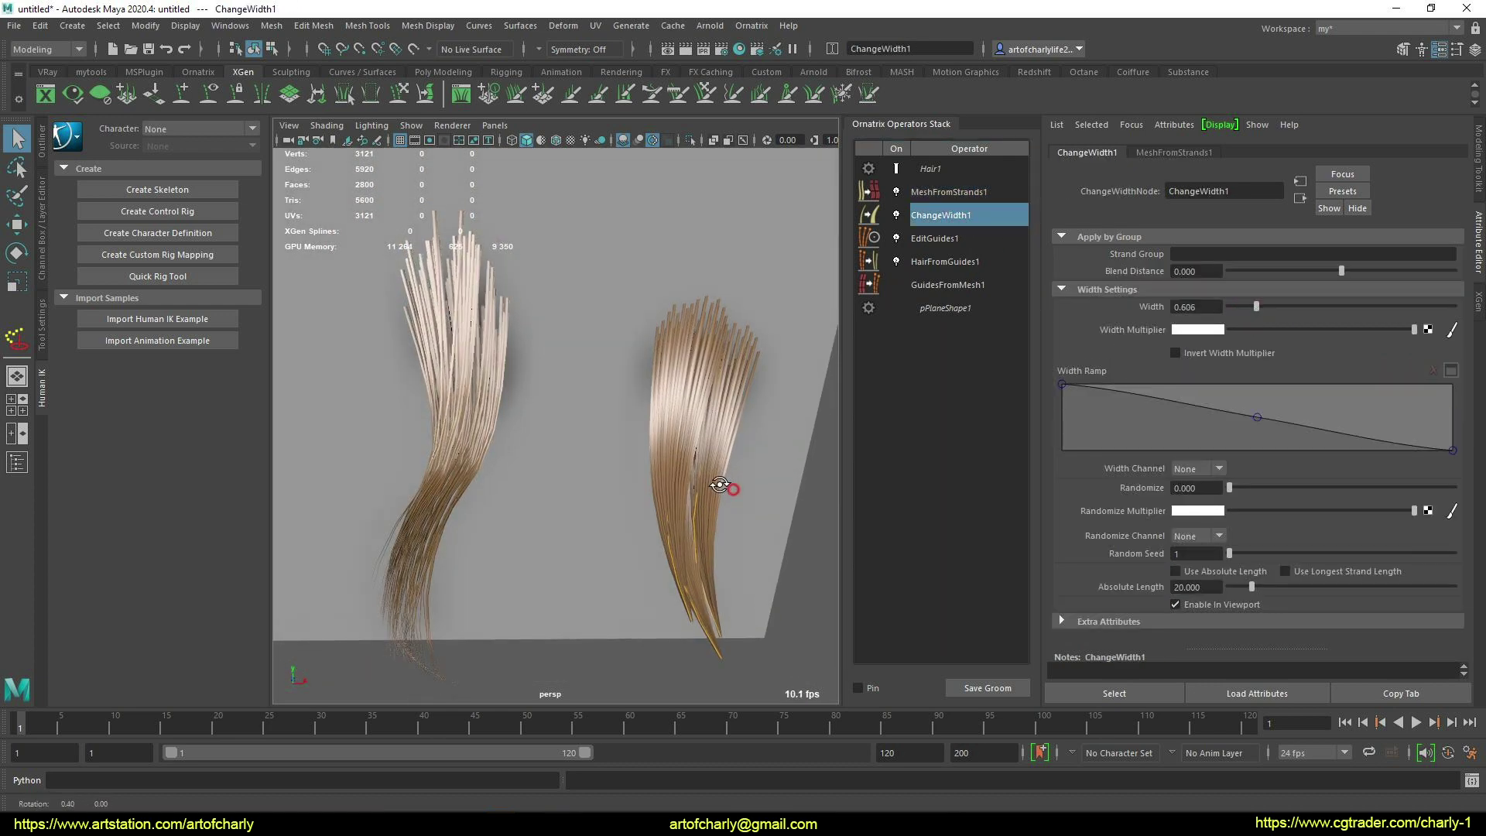
mouse_move(727, 488)
left_mouse_down("alt")
mouse_move(815, 613)
mouse_move(624, 516)
mouse_move(627, 441)
mouse_move(660, 554)
mouse_move(677, 547)
mouse_move(647, 541)
mouse_move(644, 557)
mouse_move(629, 541)
left_mouse_up("alt")
Step: Set MeshFromStrands1 to Conform To Surface Normal with a Side Count of 7
left_click(955, 194)
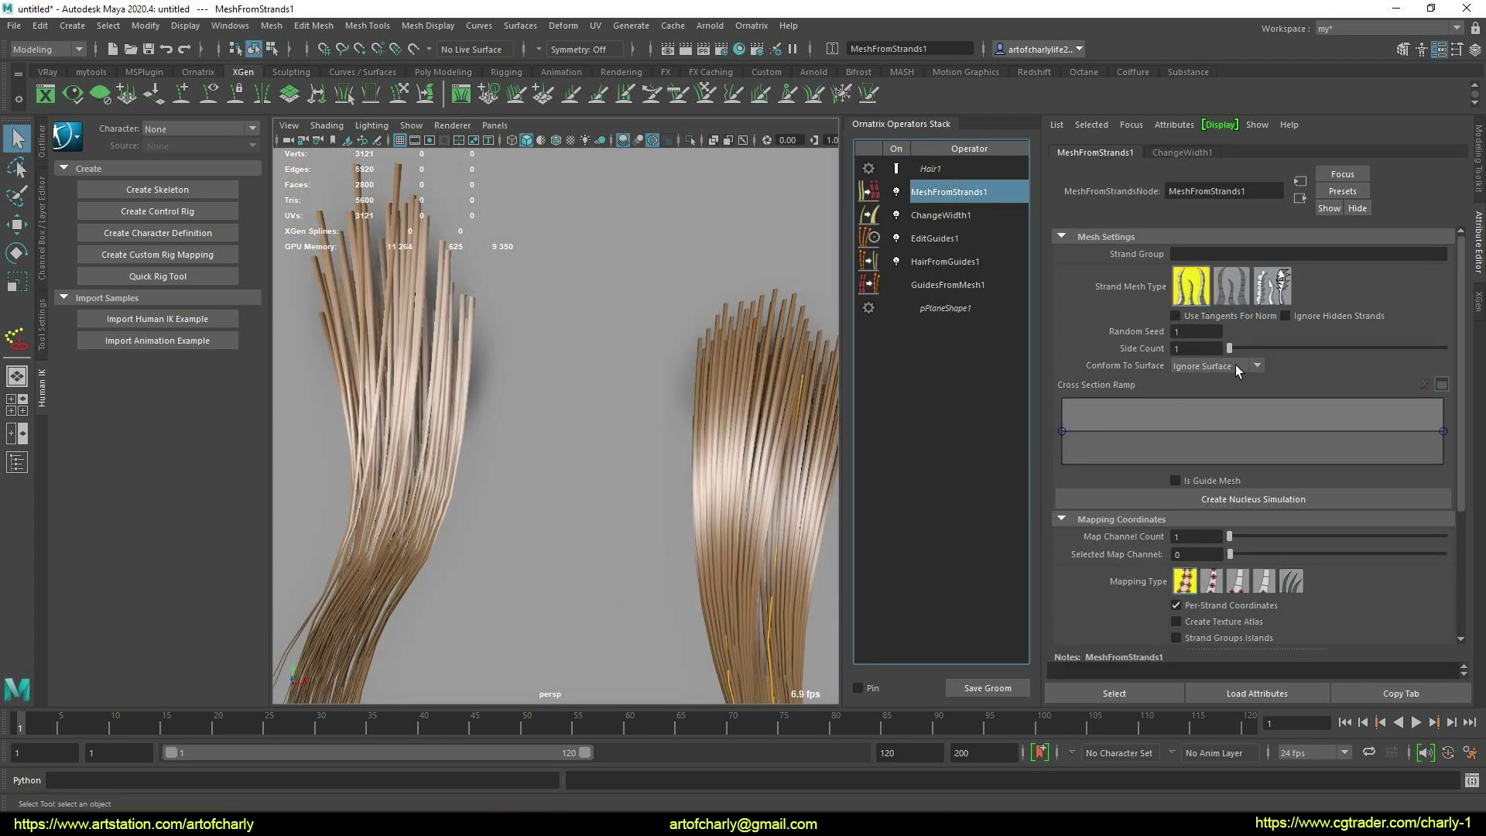
mouse_move(1303, 348)
left_mouse_down()
mouse_move(1432, 346)
mouse_move(1133, 355)
left_mouse_up()
left_click(1213, 366)
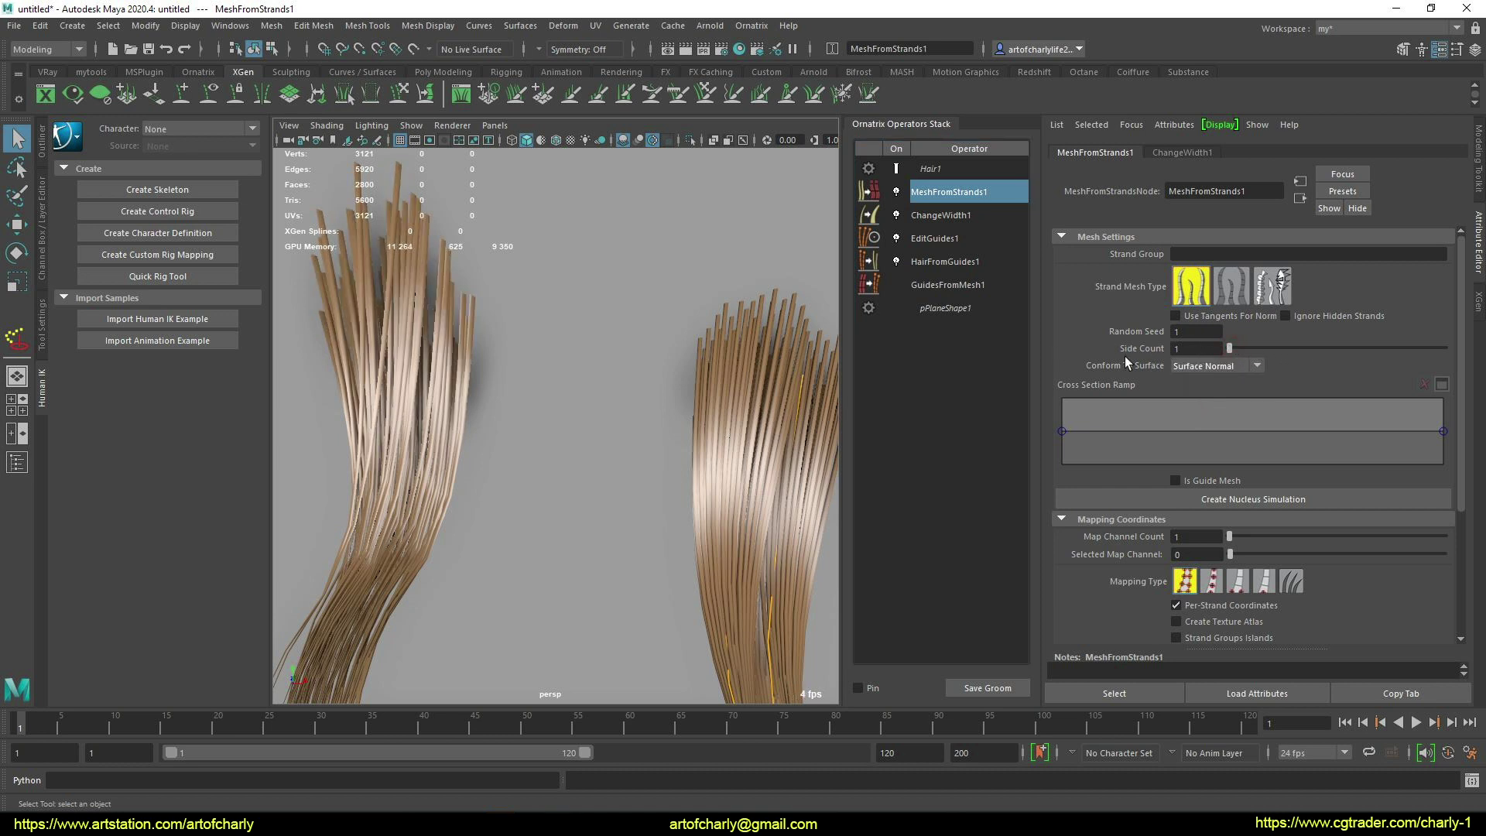
mouse_move(1263, 348)
left_mouse_down()
mouse_move(1458, 346)
mouse_move(1354, 348)
mouse_move(1372, 347)
left_mouse_up()
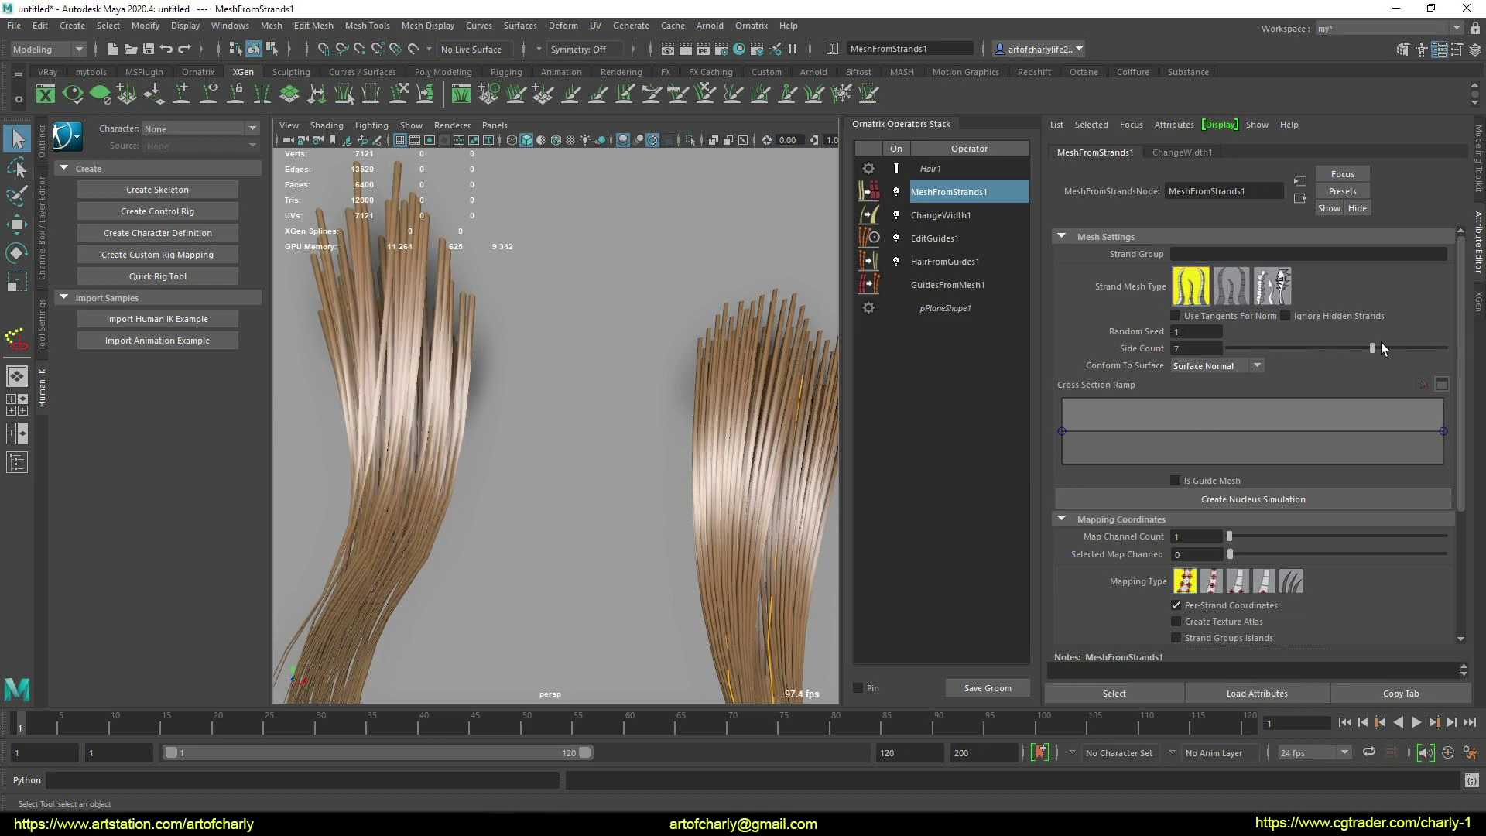
mouse_move(624, 430)
left_mouse_down("alt")
mouse_move(601, 421)
mouse_move(597, 344)
mouse_move(648, 346)
mouse_move(653, 394)
mouse_move(630, 412)
mouse_move(608, 402)
left_mouse_up("alt")
left_click_drag(640, 458, 698, 471, "alt")
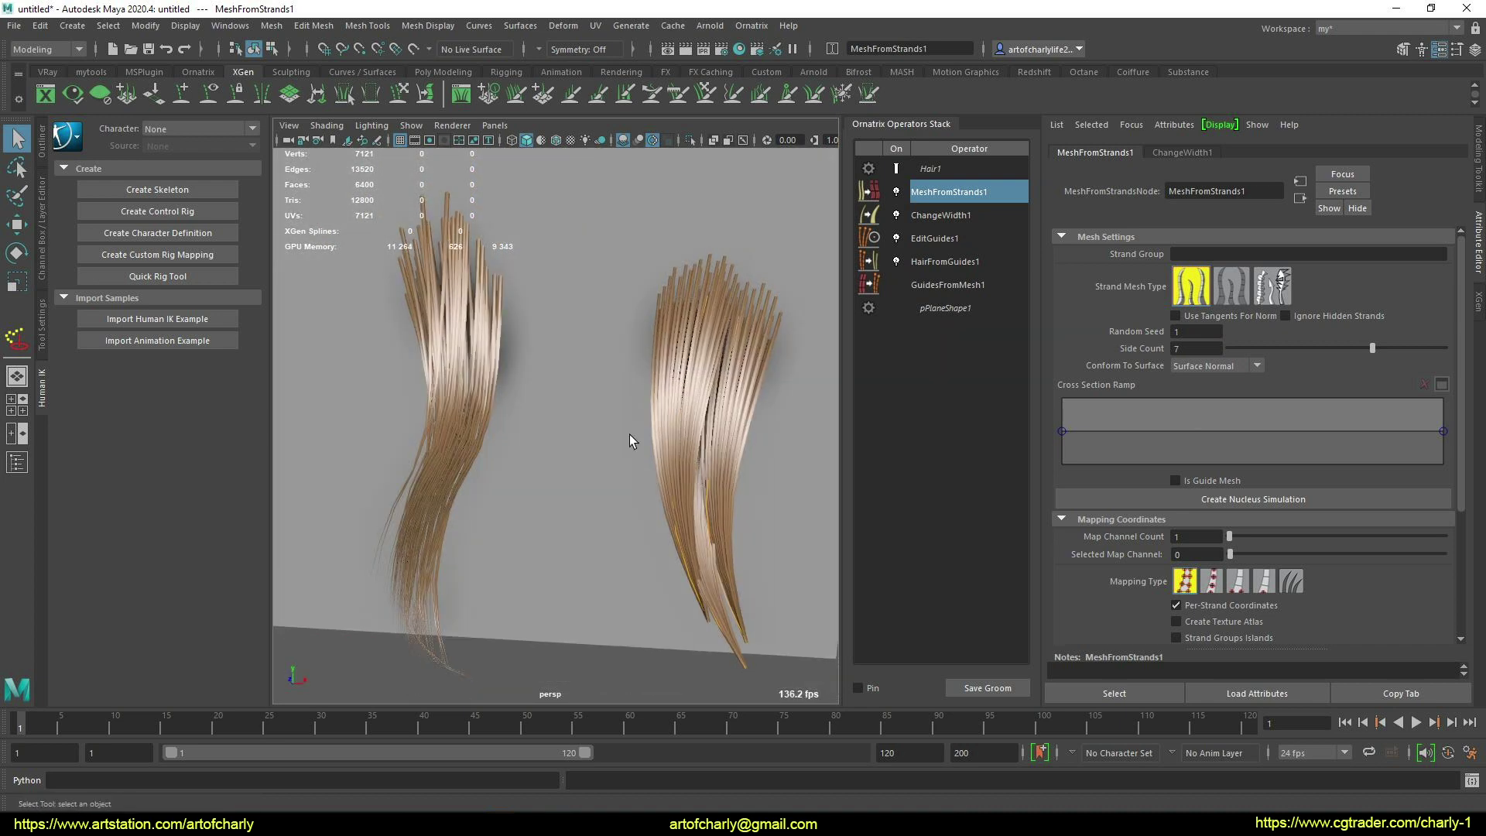